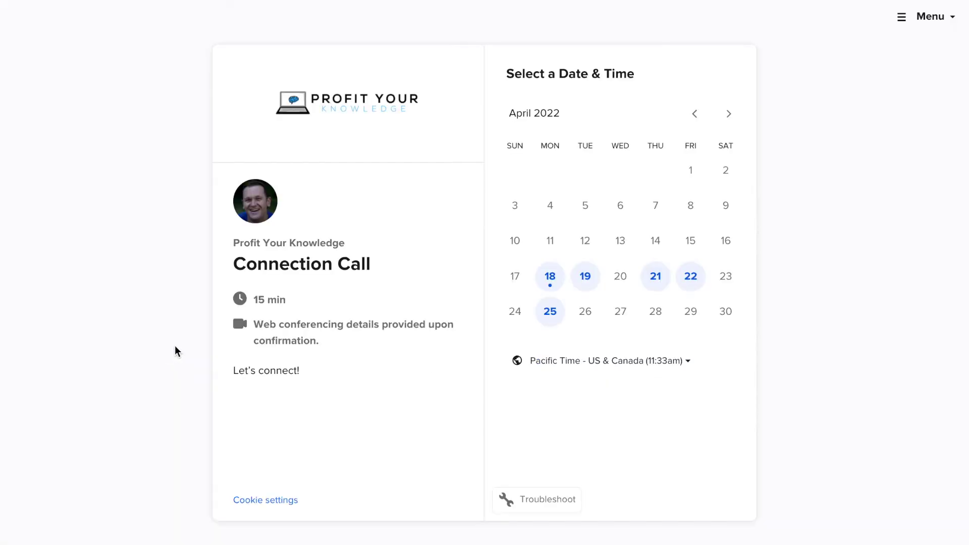
# Step: Show the available time slots for Tuesday, April 19 on the Connection Call booking page
pyautogui.click(586, 277)
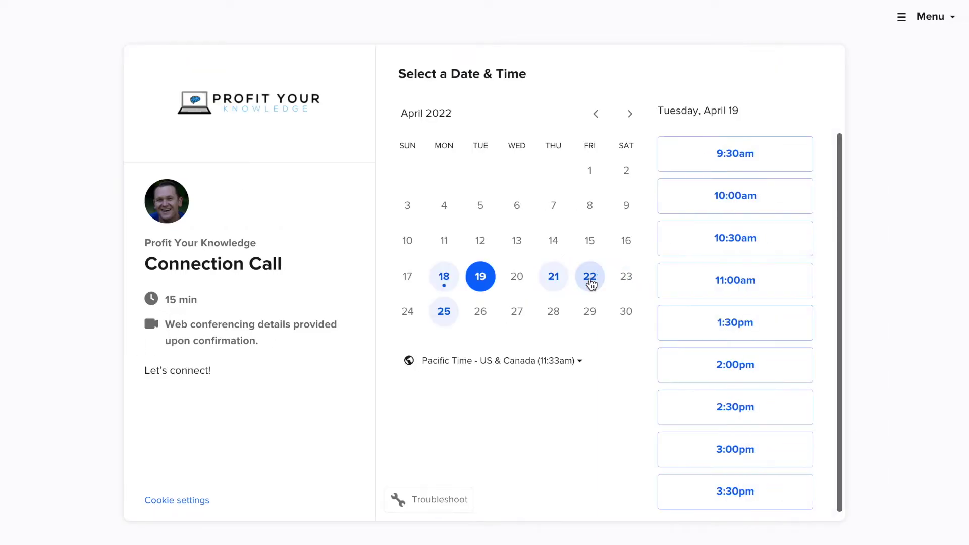
pyautogui.scroll(-1, 757, 262)
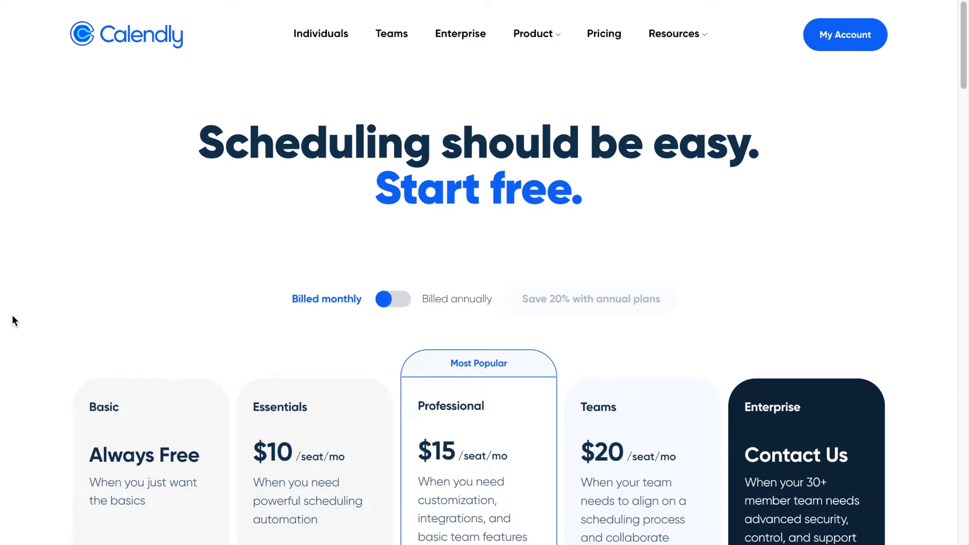
pyautogui.scroll(-3, 13, 321)
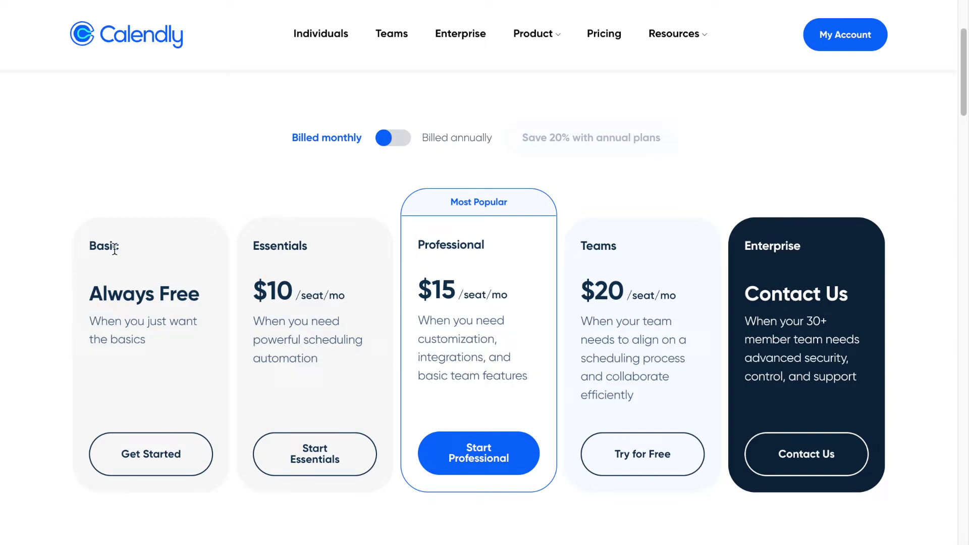
pyautogui.scroll(-1, 61, 286)
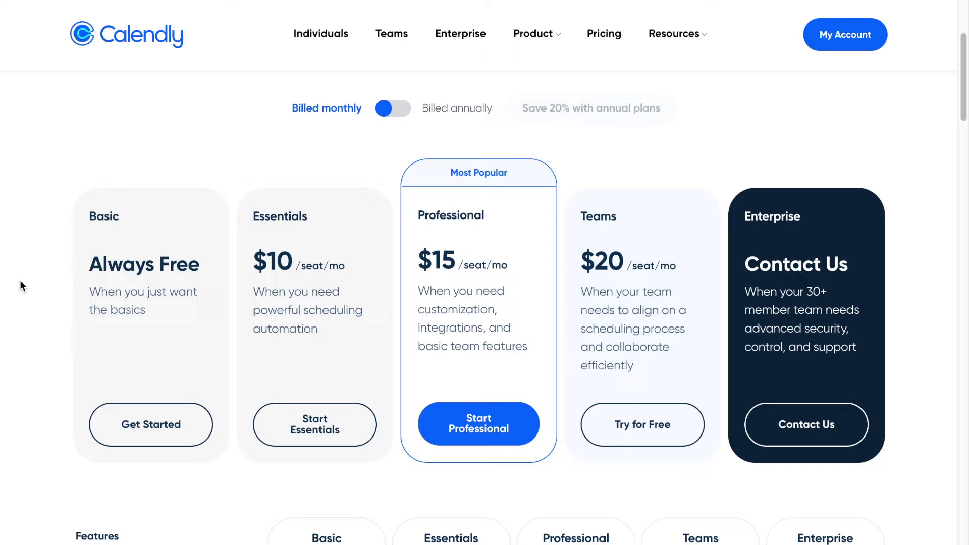
pyautogui.scroll(-8, 20, 281)
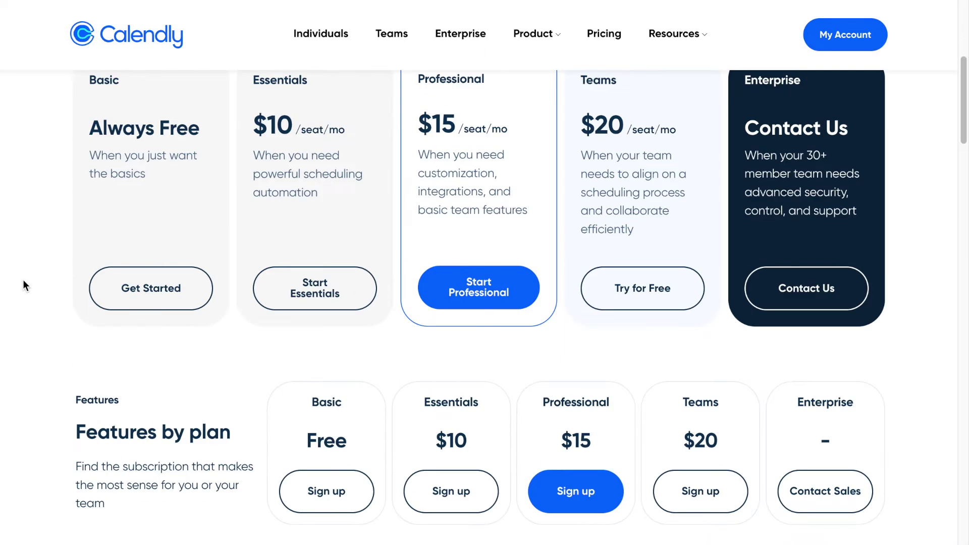
pyautogui.scroll(-2, 25, 281)
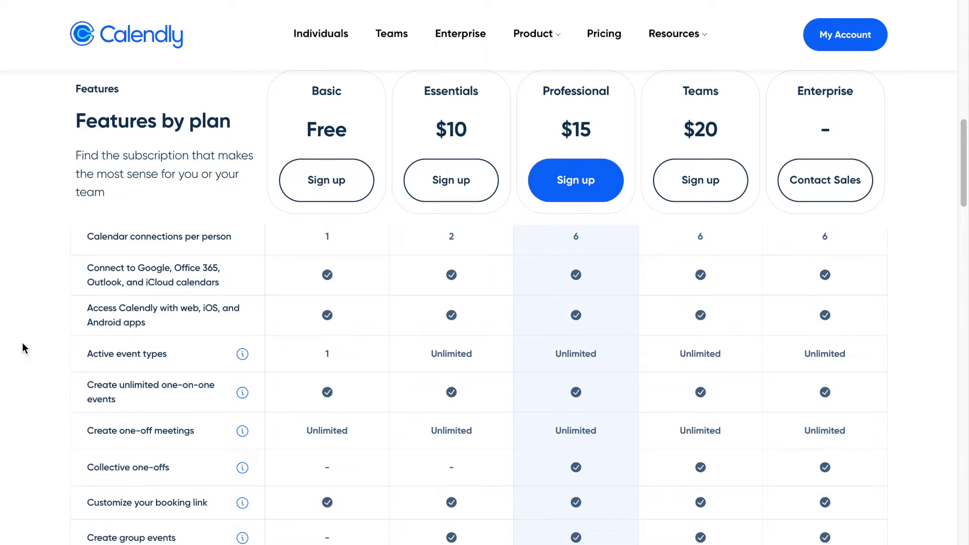
pyautogui.moveTo(199, 244); pyautogui.dragTo(435, 285)
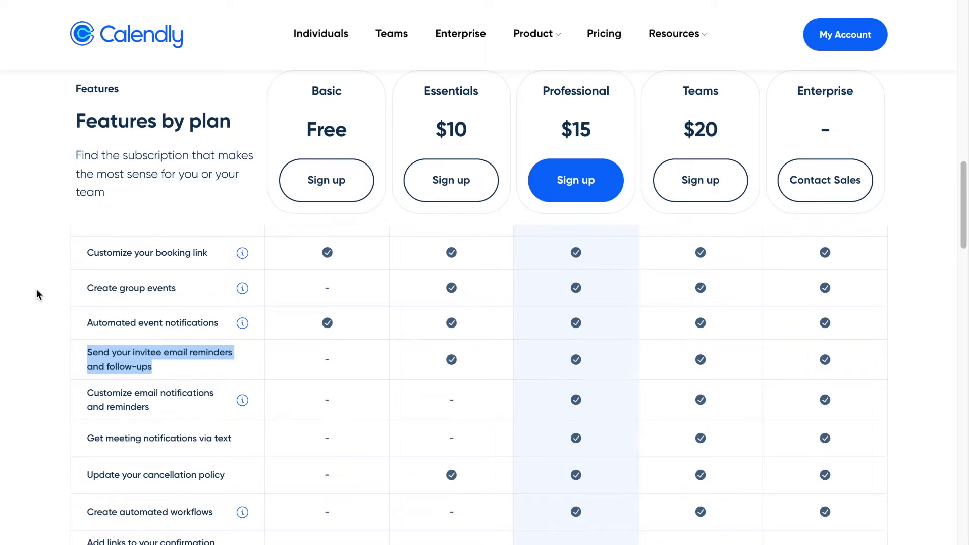
pyautogui.scroll(15, 36, 289)
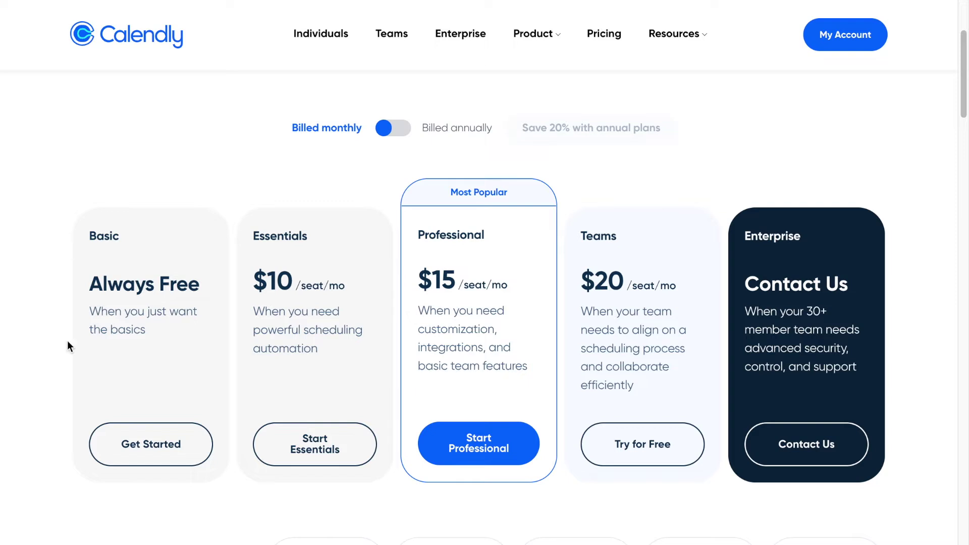
pyautogui.click(119, 447)
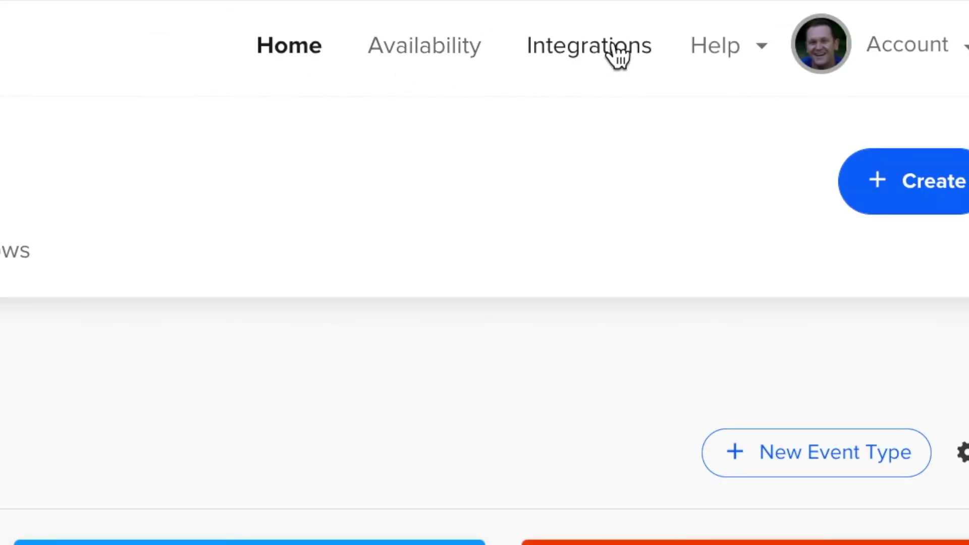
# Step: Browse the Integrations catalogue, including Google Meet, GoToMeeting, Slack and Gmail for Workflows
pyautogui.click(613, 46)
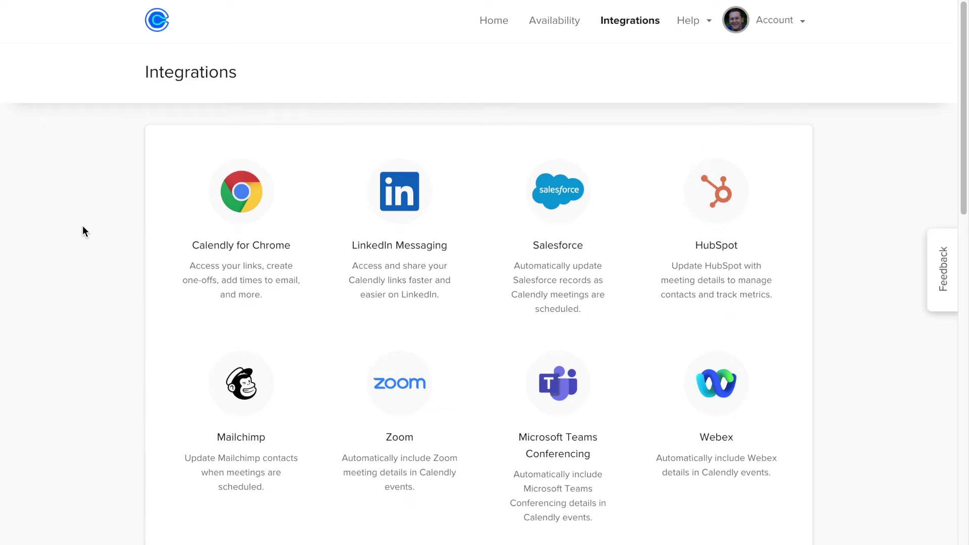
pyautogui.scroll(-2, 83, 227)
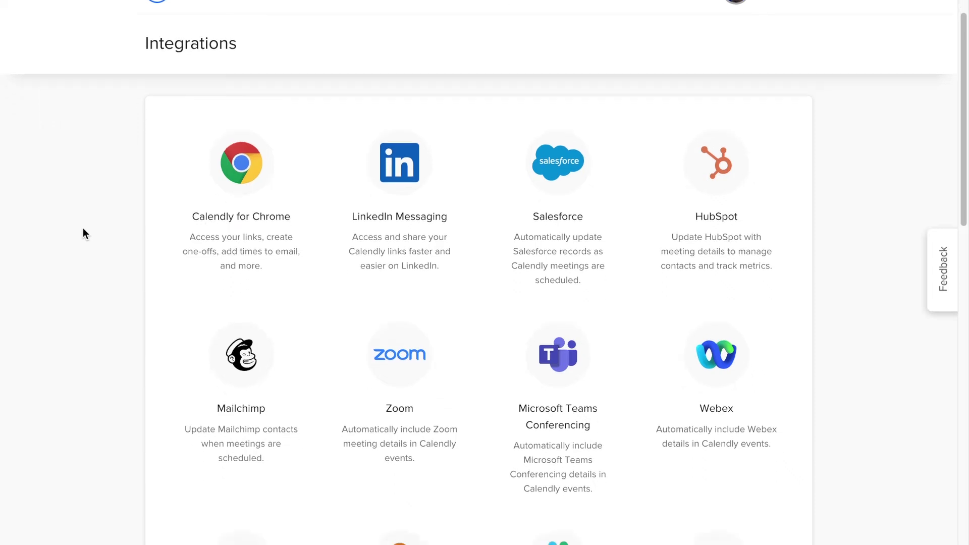
pyautogui.scroll(-5, 83, 227)
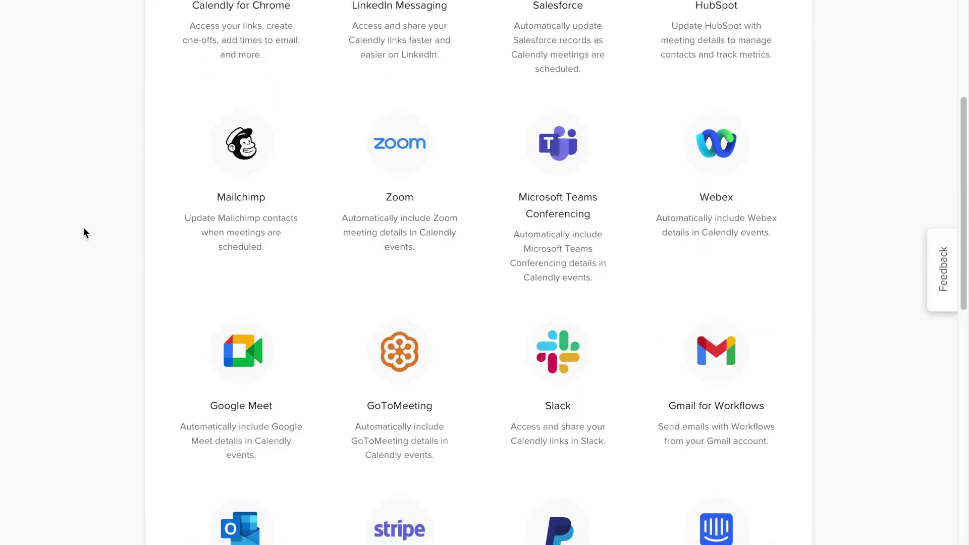
pyautogui.scroll(-3, 83, 230)
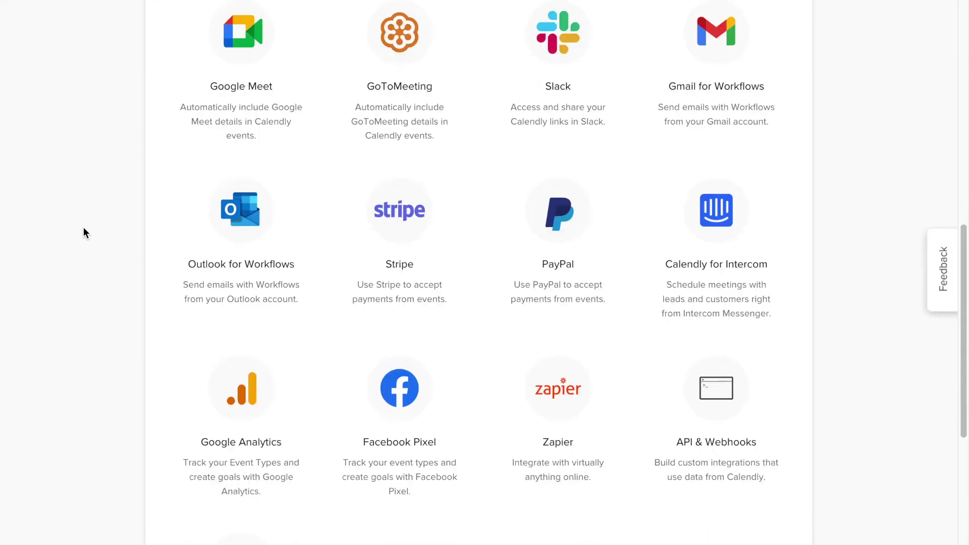
pyautogui.scroll(-1, 83, 235)
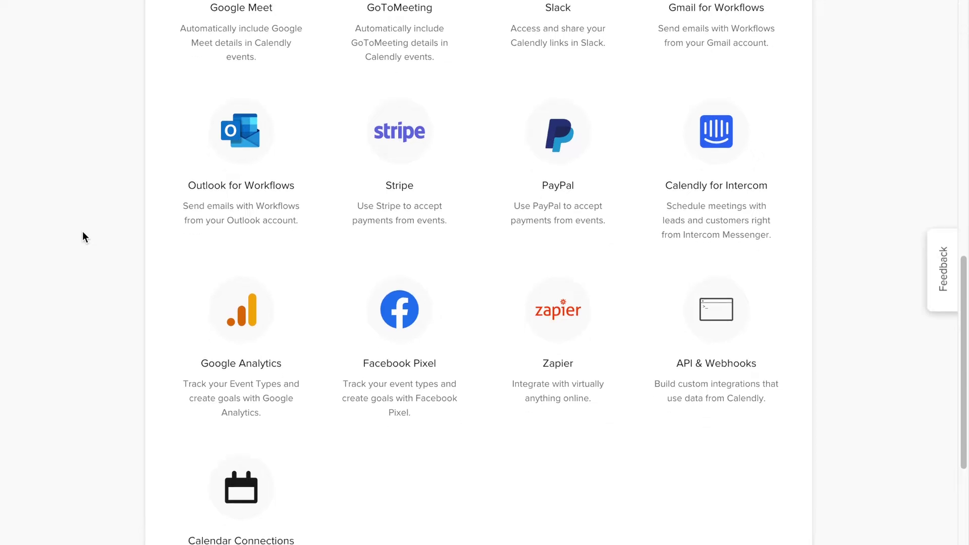
pyautogui.scroll(-2, 84, 237)
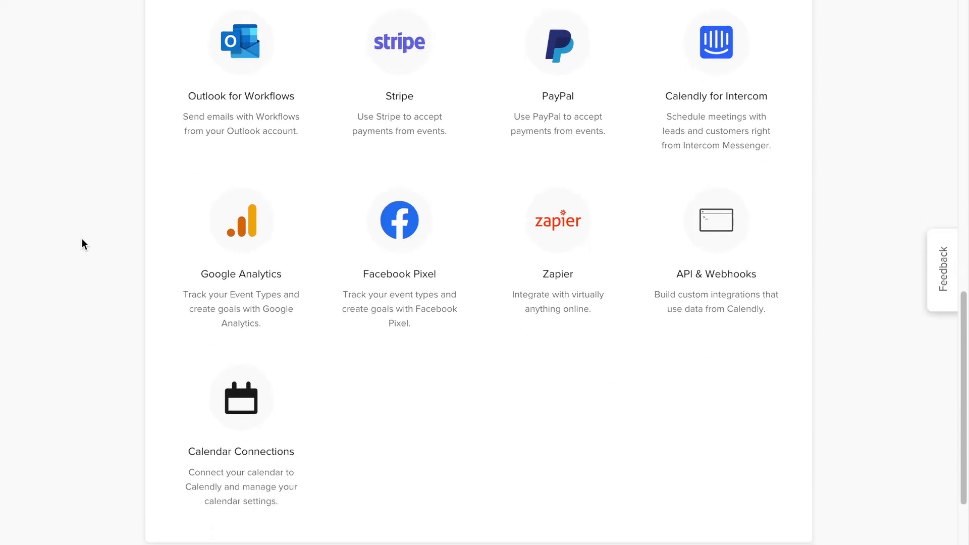
pyautogui.scroll(-1, 80, 240)
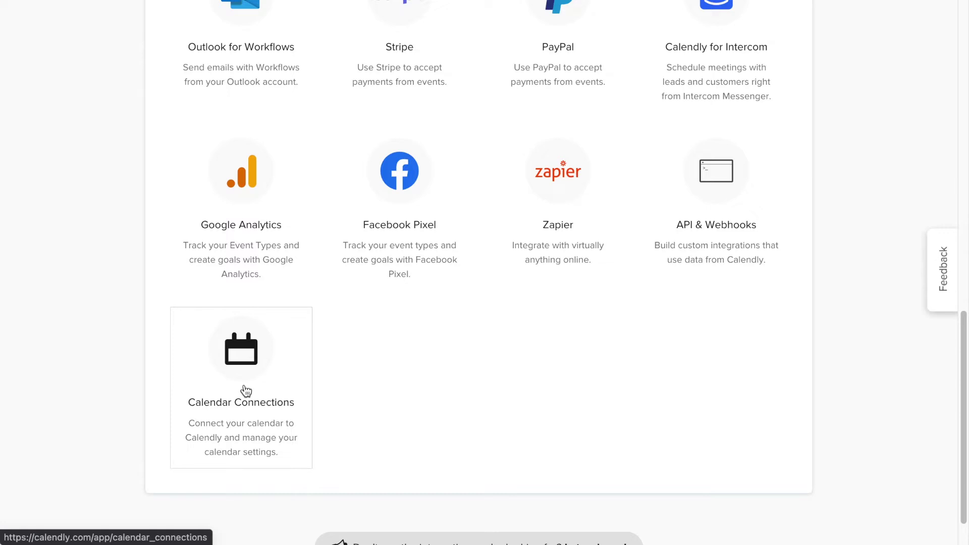
pyautogui.scroll(13, 86, 353)
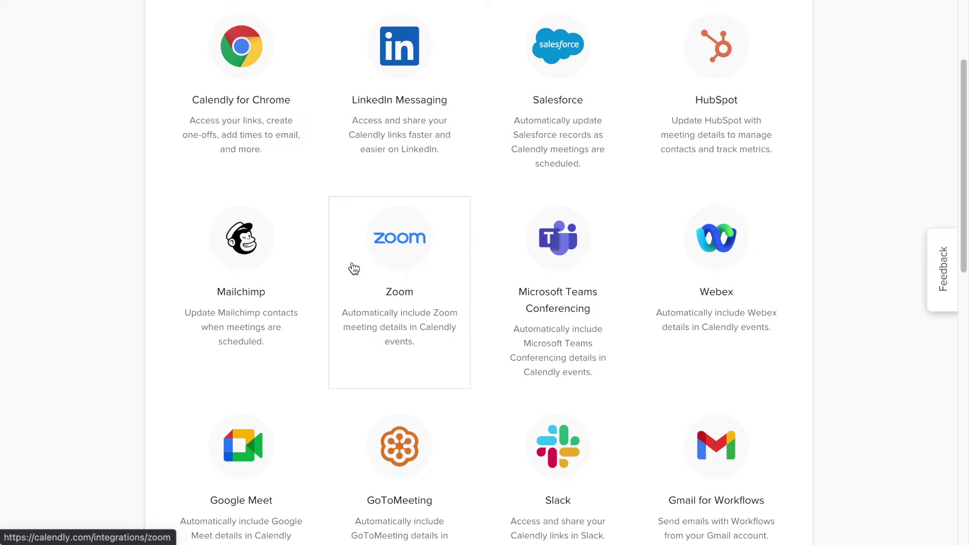
pyautogui.scroll(3, 354, 268)
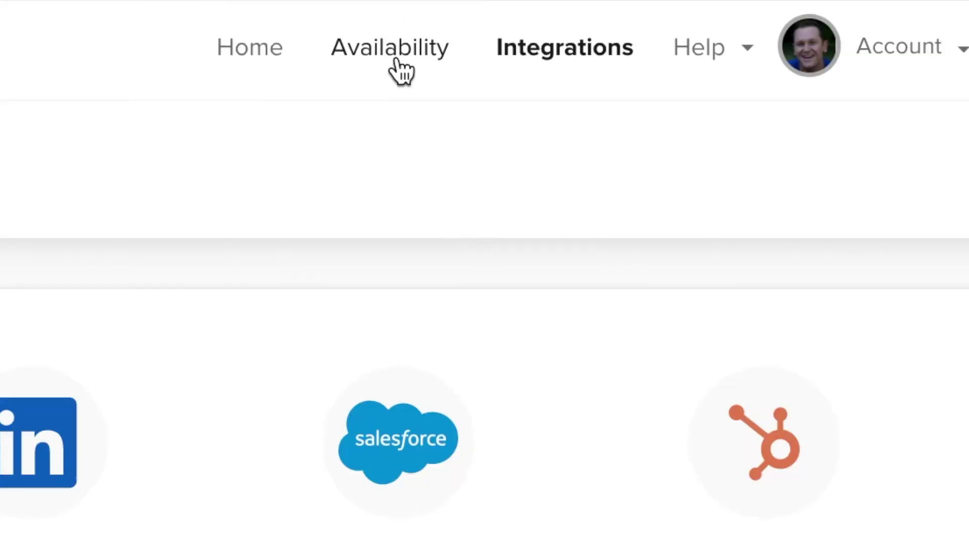
# Step: Make Monday the only available day, adding a second Monday interval of 4:00pm–5:00pm
pyautogui.click(397, 59)
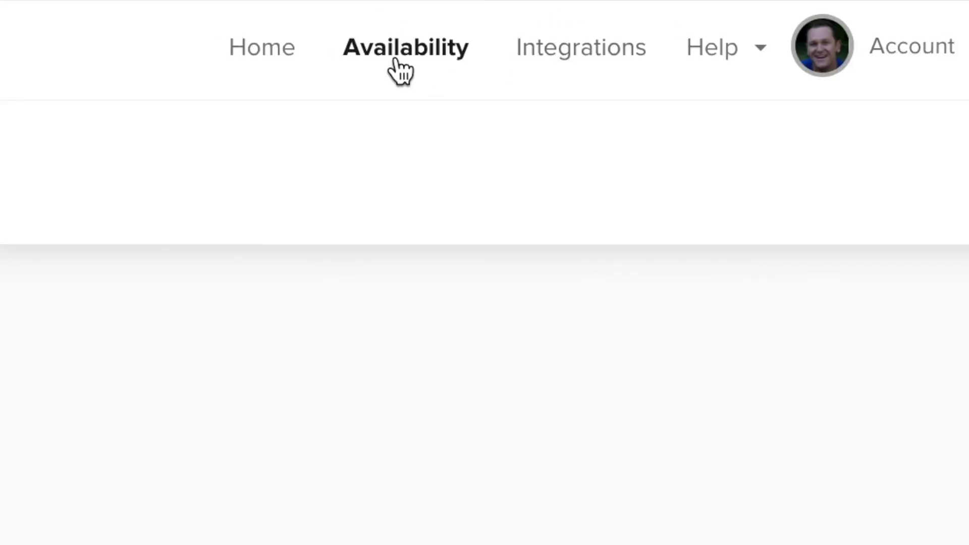
pyautogui.scroll(-5, 64, 182)
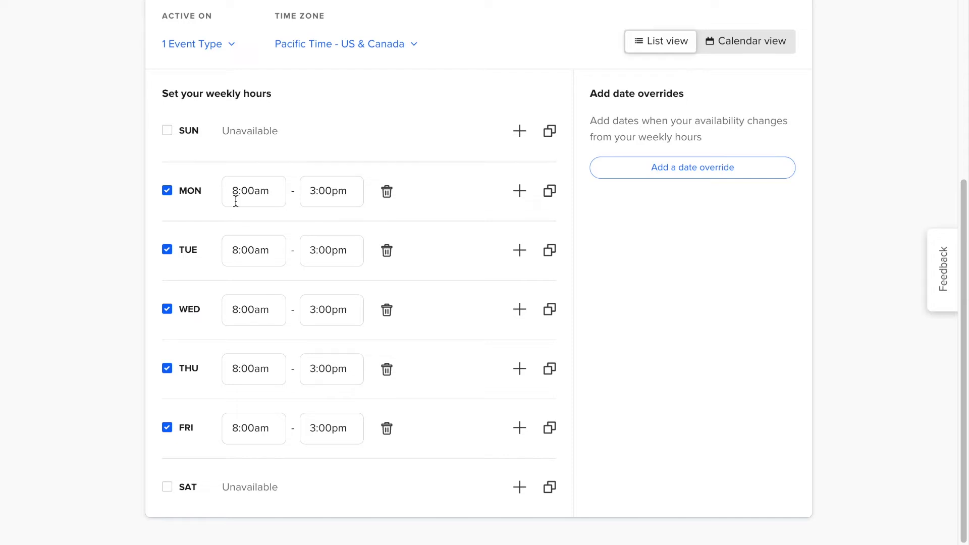
pyautogui.click(167, 252)
pyautogui.click(167, 309)
pyautogui.click(168, 368)
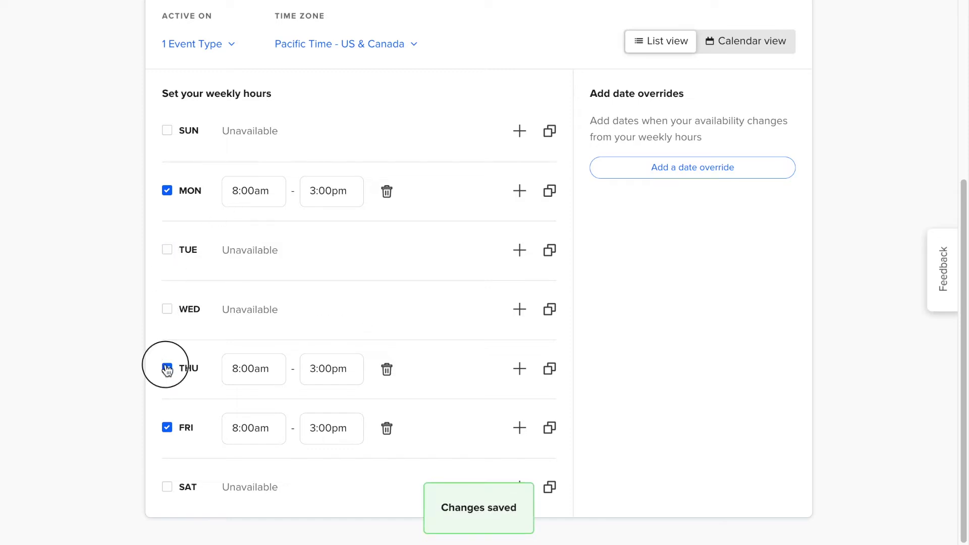
pyautogui.click(167, 428)
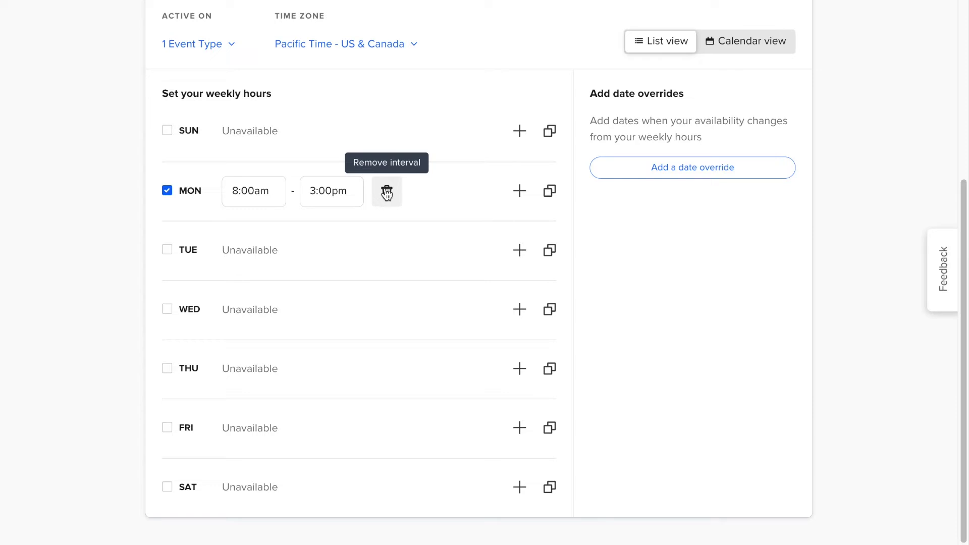
pyautogui.click(519, 191)
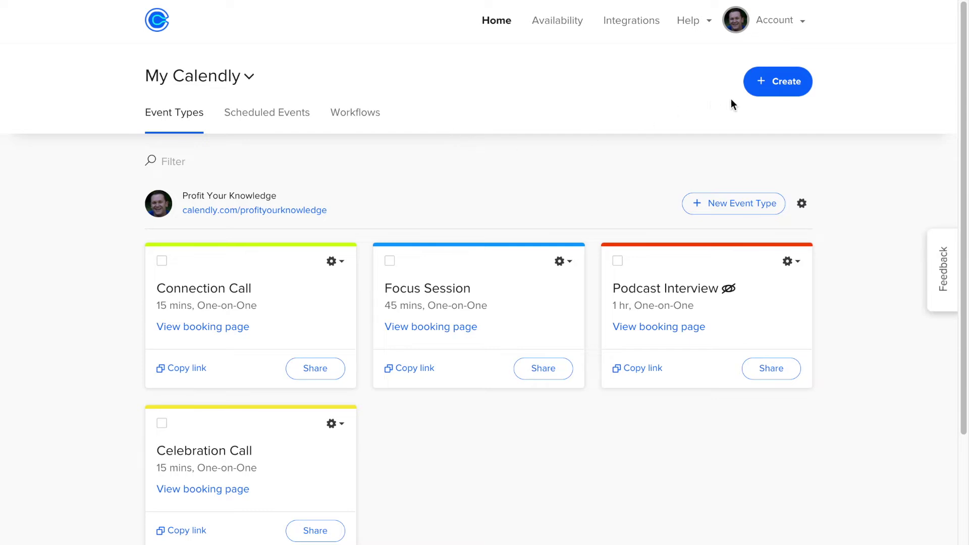
# Step: Start creating a new One-on-One event type
pyautogui.click(777, 91)
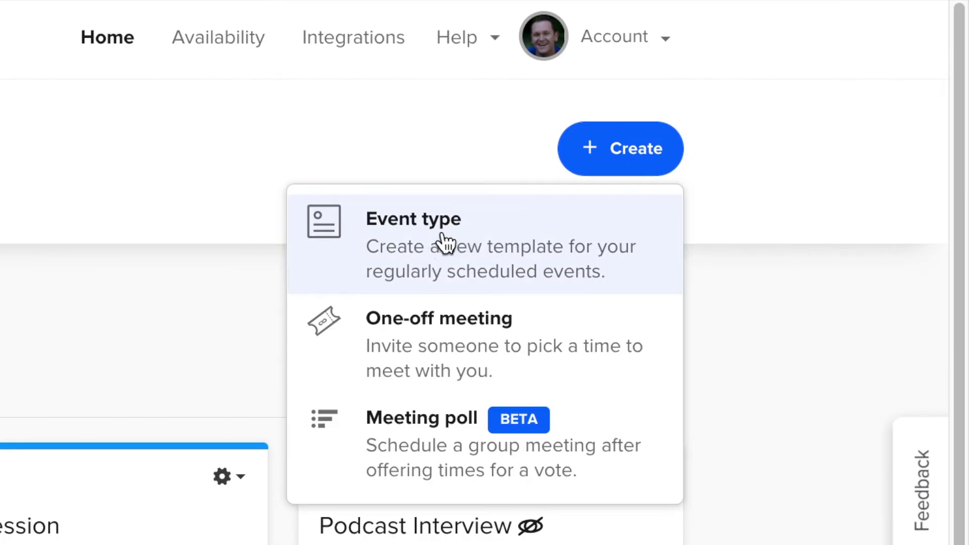
pyautogui.click(475, 233)
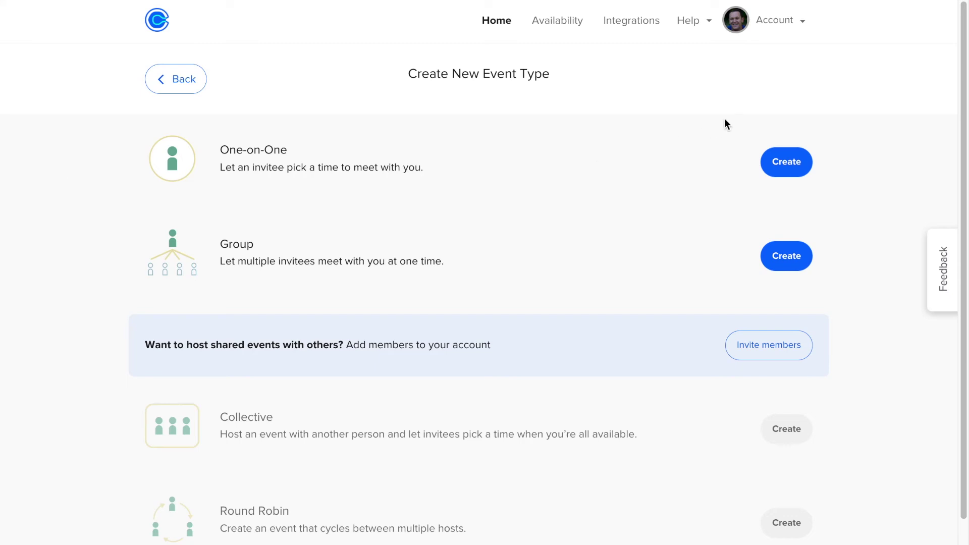
pyautogui.click(776, 157)
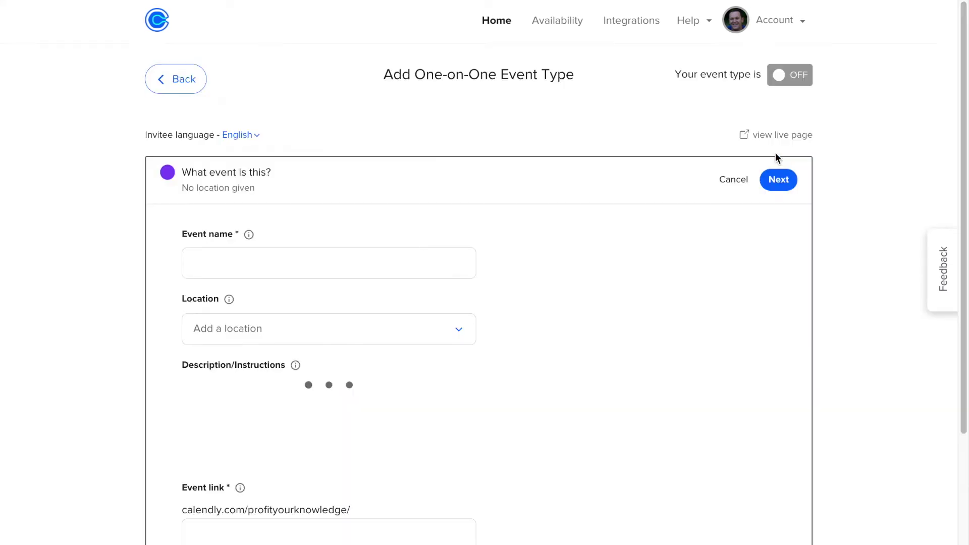
pyautogui.scroll(-5, 158, 208)
# Step: Set the new event's meeting location to Zoom
pyautogui.click(331, 141)
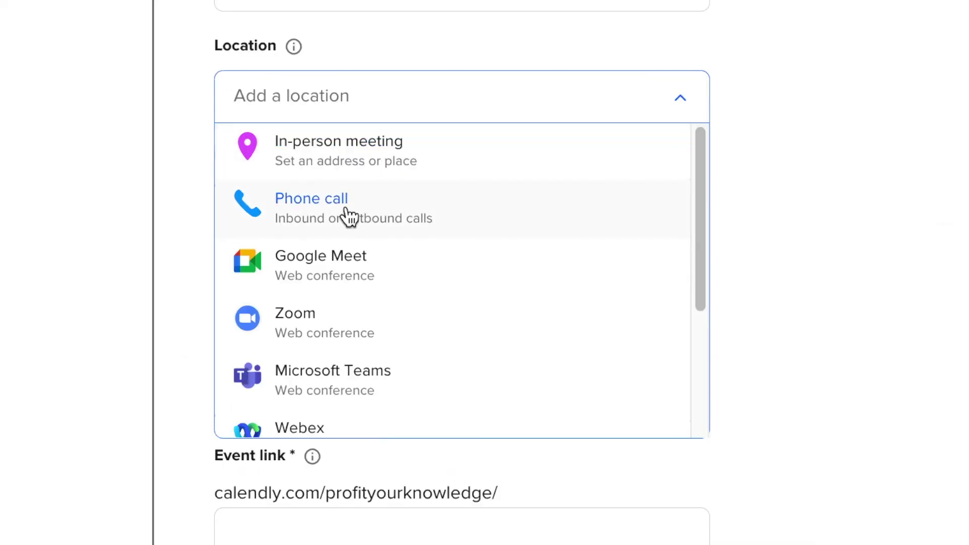
pyautogui.scroll(-2, 334, 211)
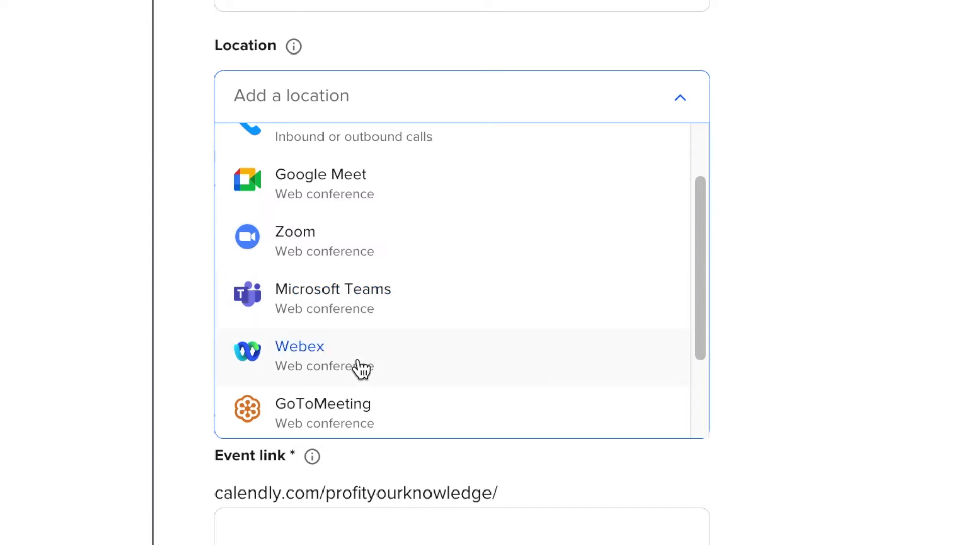
pyautogui.click(301, 247)
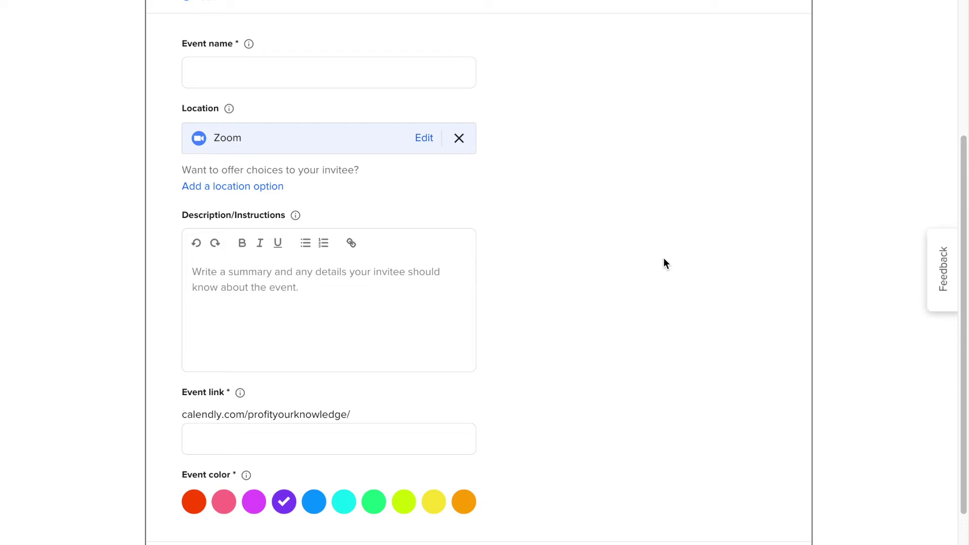
pyautogui.scroll(-1, 664, 259)
# Step: Set the event link slug to 'discovery' and save the event details
pyautogui.click(284, 251)
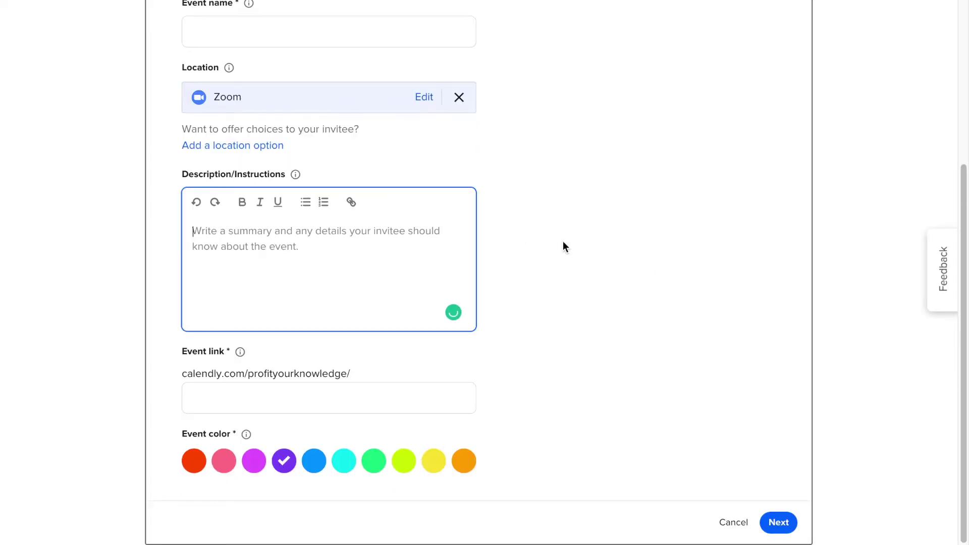
pyautogui.click(372, 396)
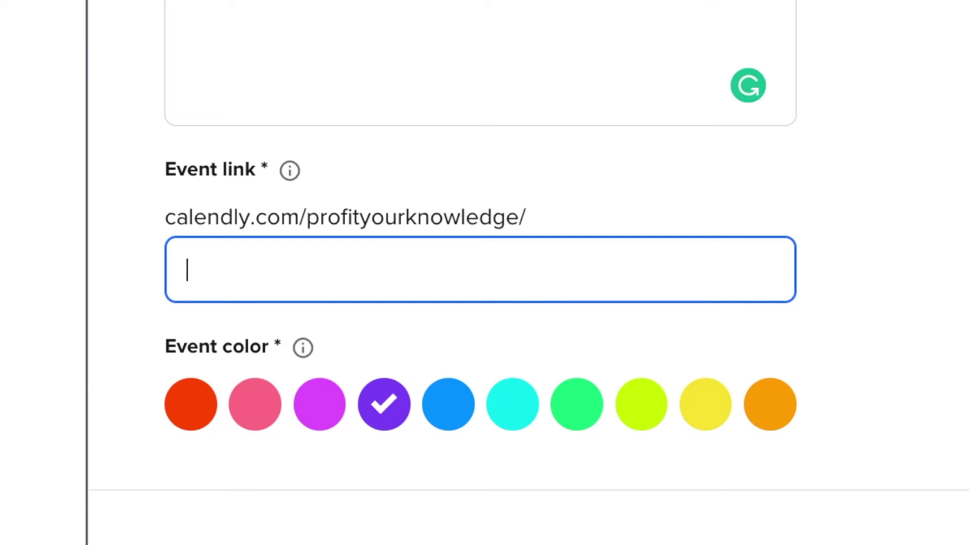
pyautogui.write('discovery')
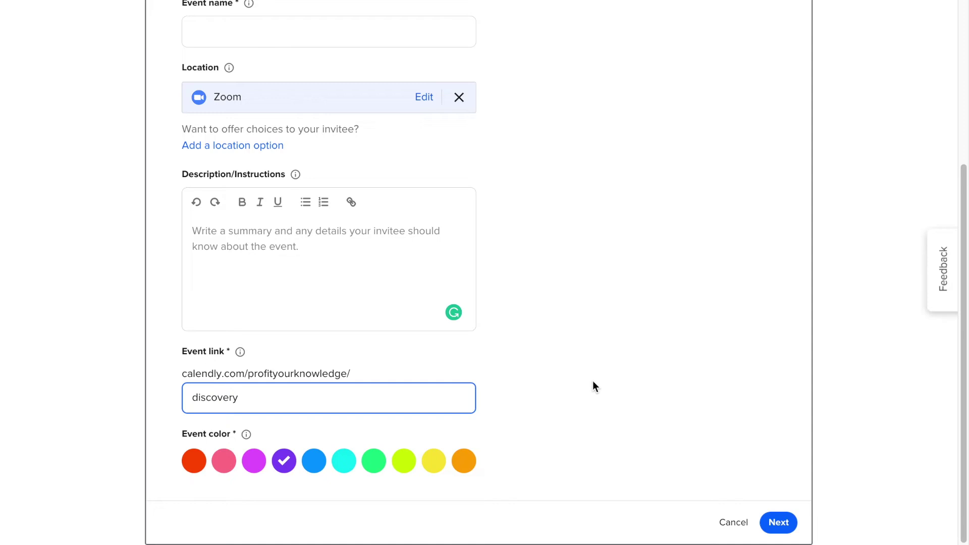
pyautogui.press('Return')
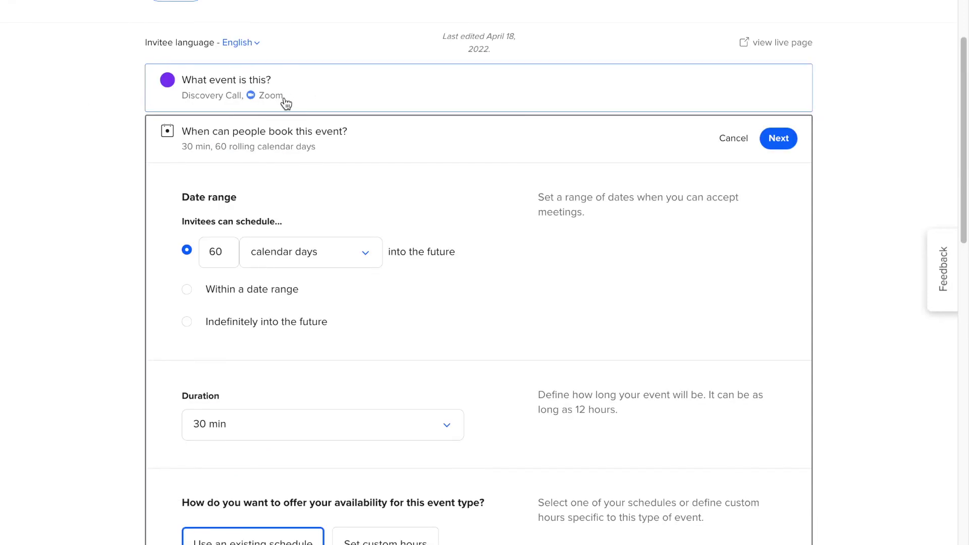
# Step: Change the booking window from 60 days to 5 business days into the future
pyautogui.scroll(-2, 126, 187)
pyautogui.scroll(-3, 121, 183)
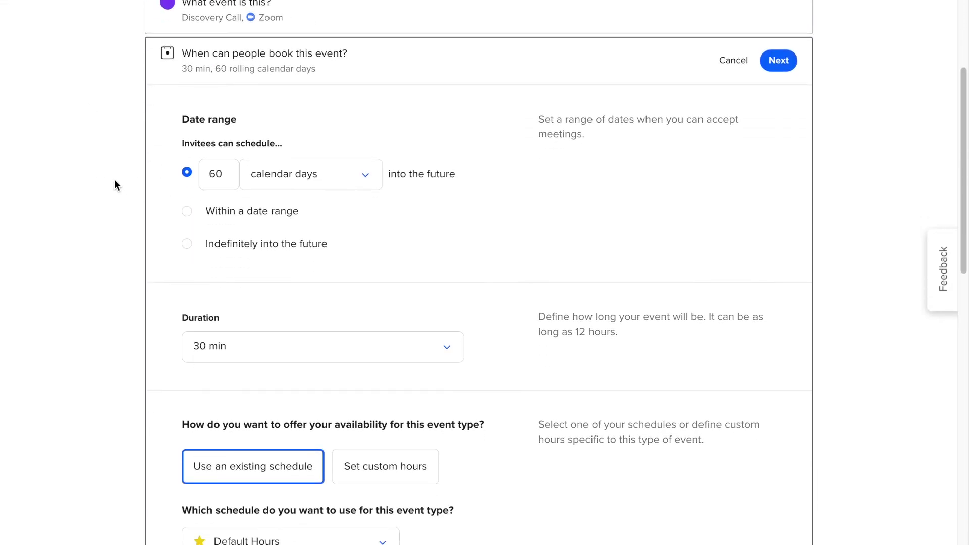
pyautogui.scroll(-1, 113, 181)
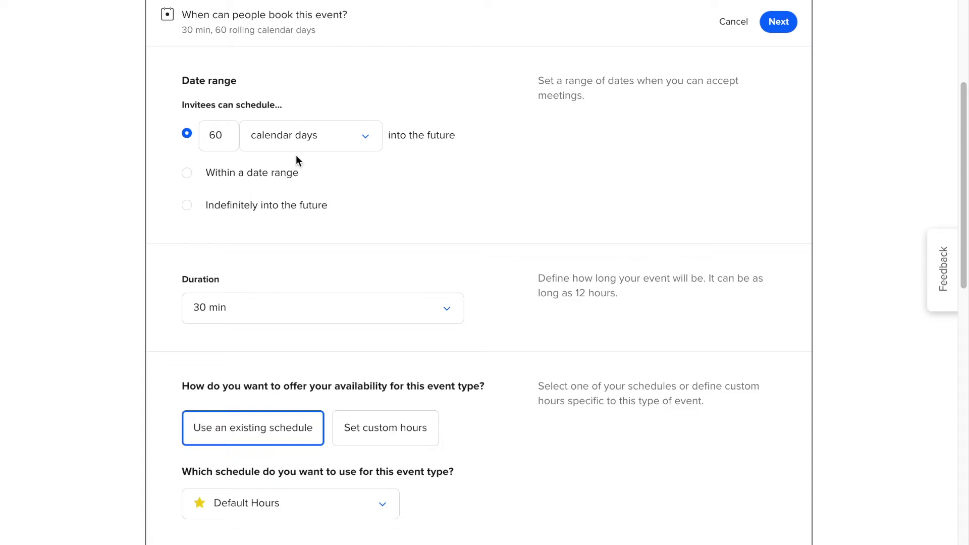
pyautogui.click(353, 127)
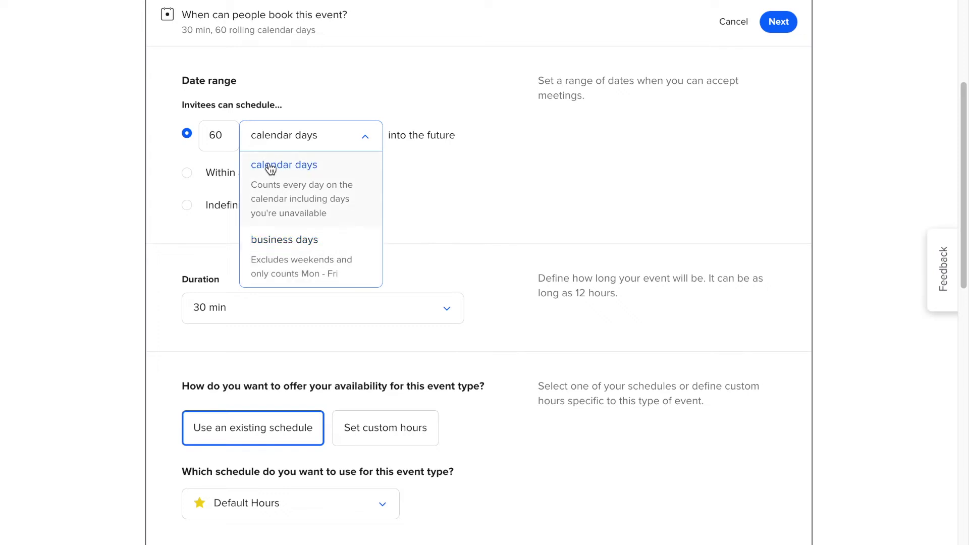
pyautogui.doubleClick(217, 136)
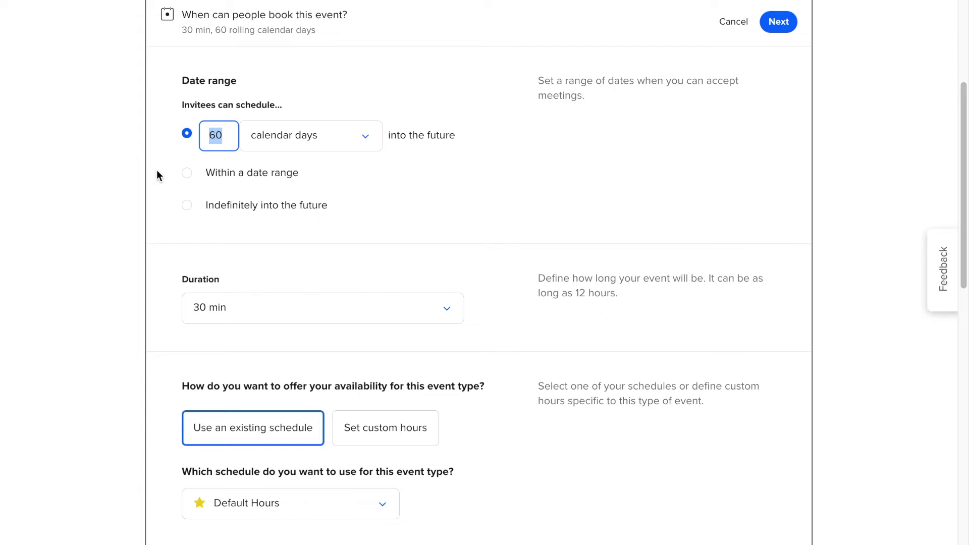
pyautogui.write('5')
pyautogui.click(328, 135)
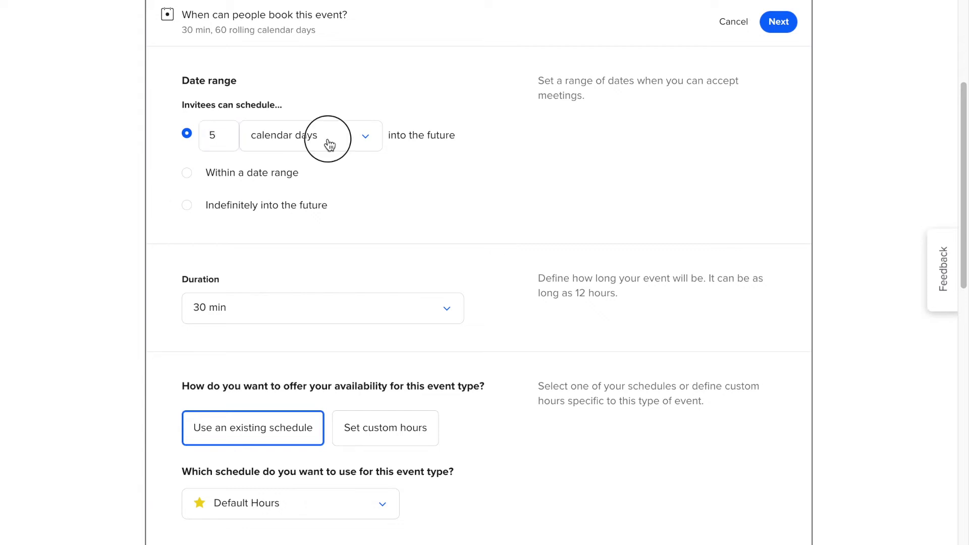
pyautogui.click(318, 240)
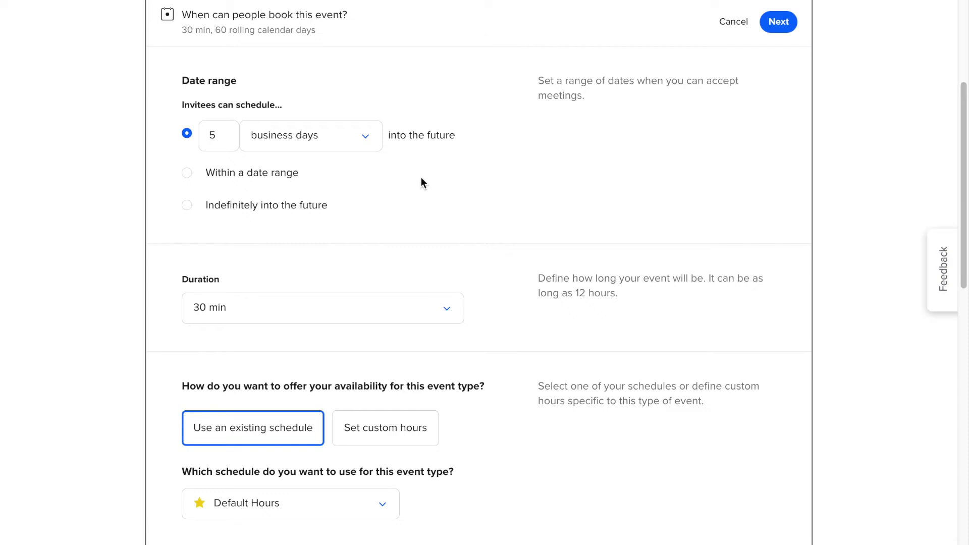
# Step: Try the date-range and indefinite options, then return to the 5 business days window
pyautogui.click(187, 177)
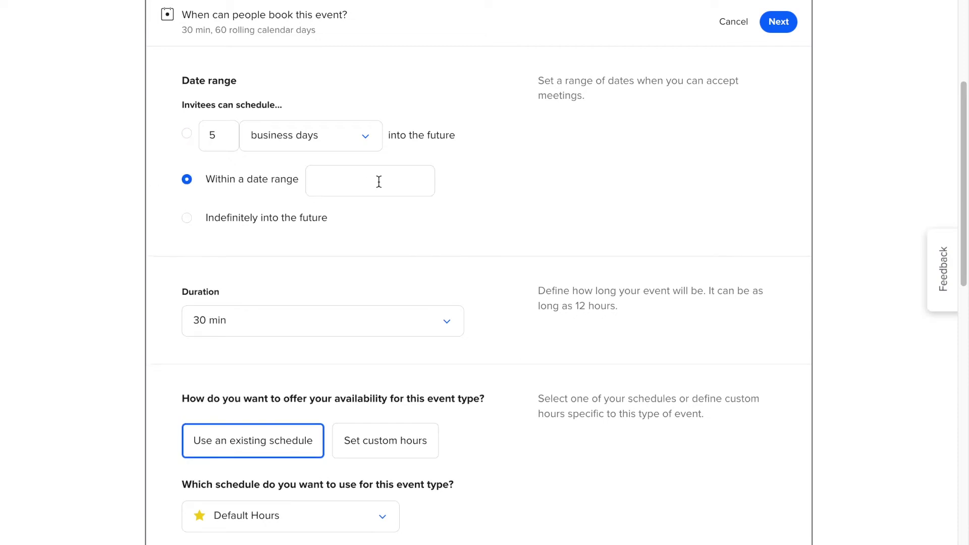
pyautogui.click(234, 222)
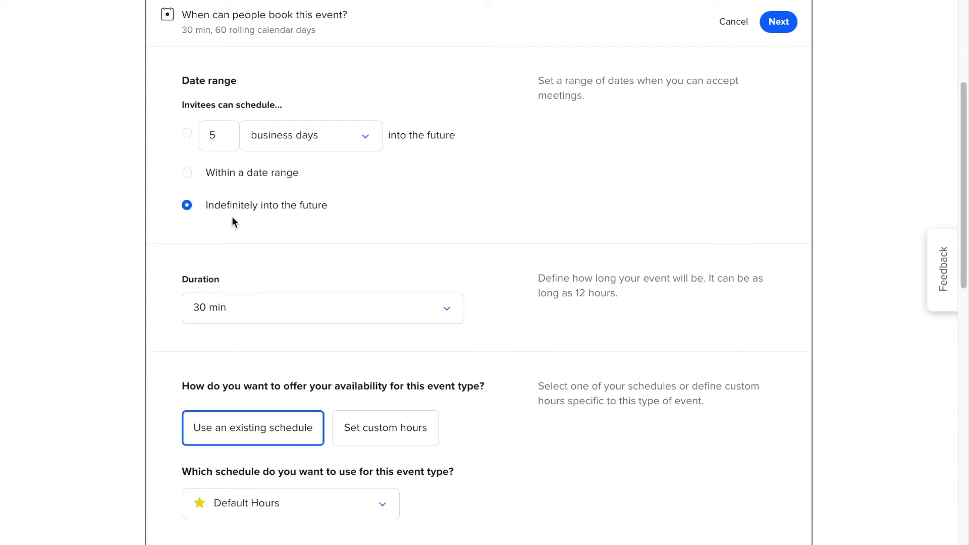
pyautogui.click(187, 133)
pyautogui.scroll(-2, 519, 242)
# Step: Review the duration options, then switch the Discovery Call to custom hours
pyautogui.click(458, 208)
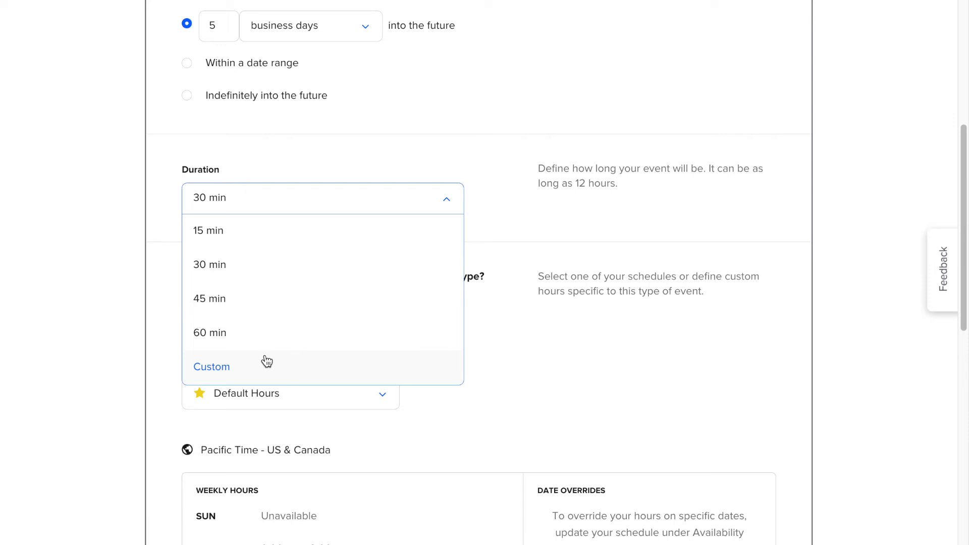
pyautogui.scroll(-1, 500, 252)
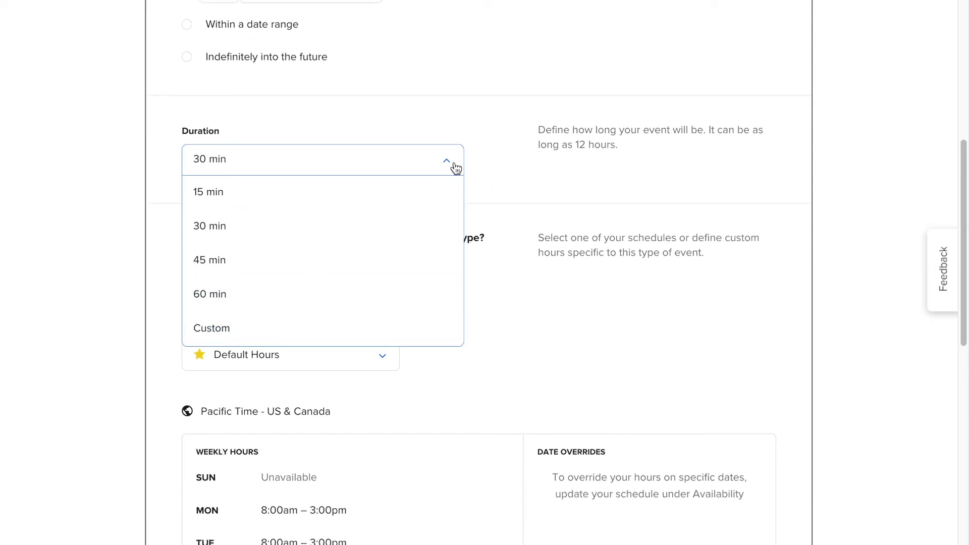
pyautogui.click(708, 126)
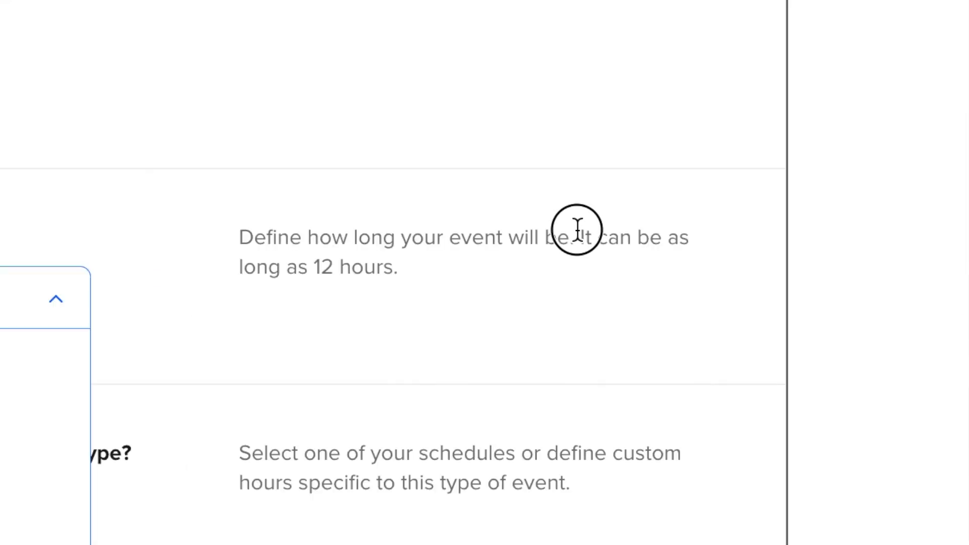
pyautogui.moveTo(578, 229); pyautogui.dragTo(585, 269)
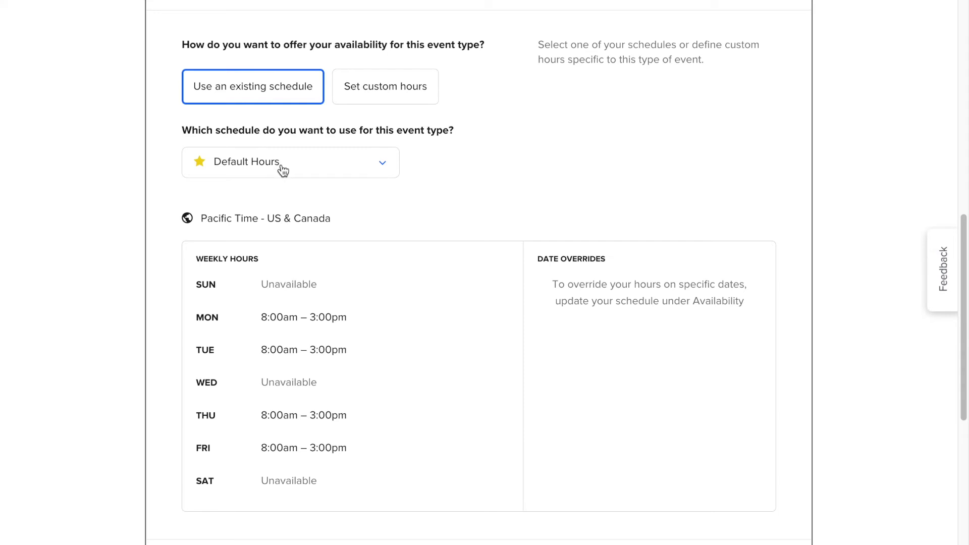
pyautogui.click(369, 100)
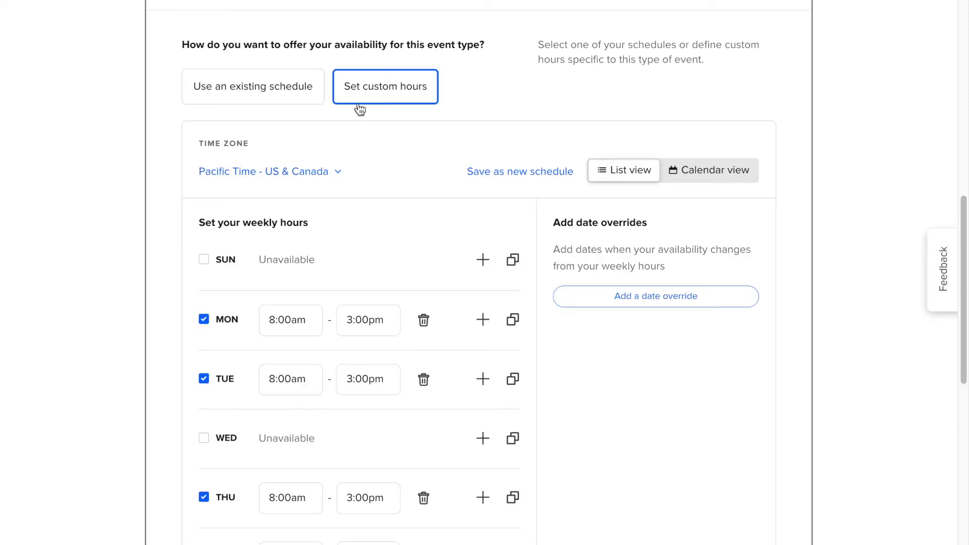
pyautogui.scroll(-9, 80, 151)
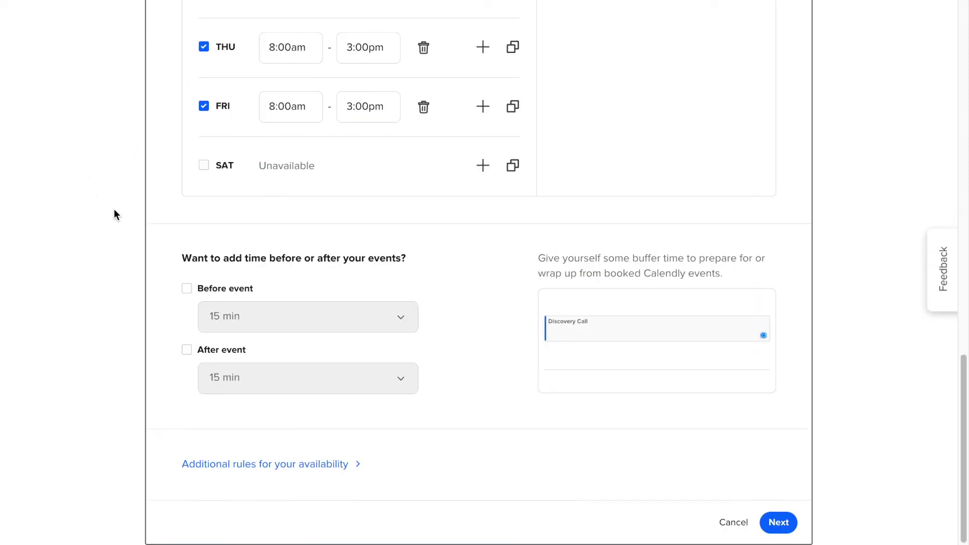
# Step: Enable 15-minute buffers both before and after each Discovery Call
pyautogui.click(187, 291)
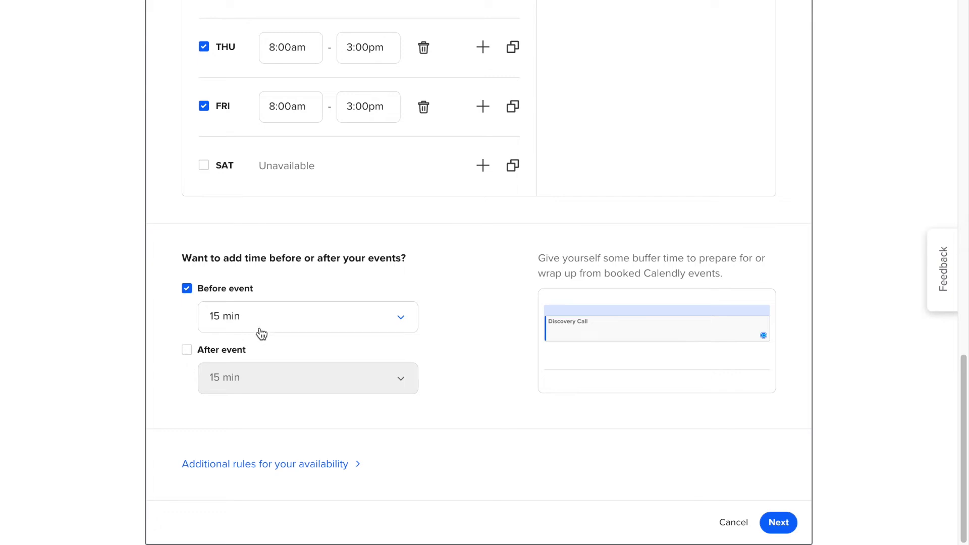
pyautogui.click(186, 351)
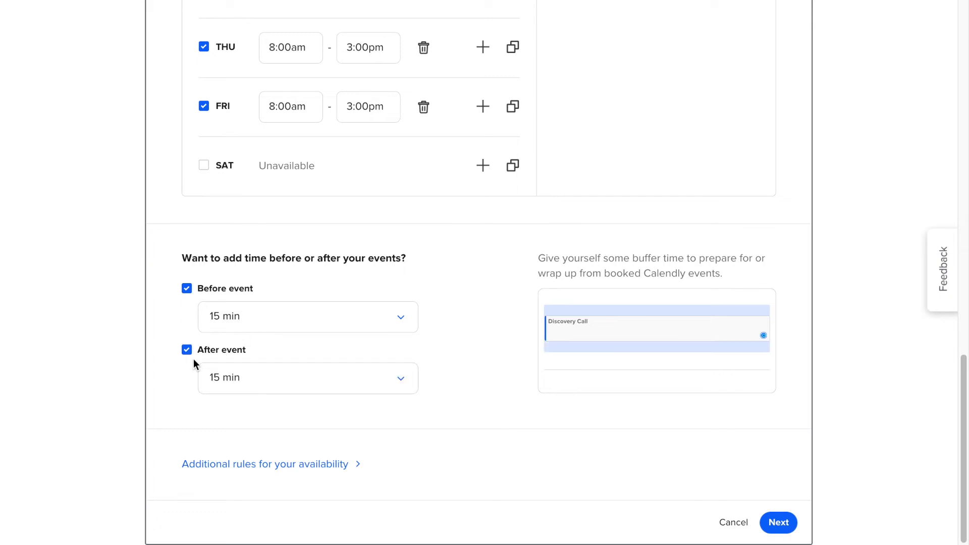
pyautogui.click(265, 384)
pyautogui.scroll(-2, 265, 419)
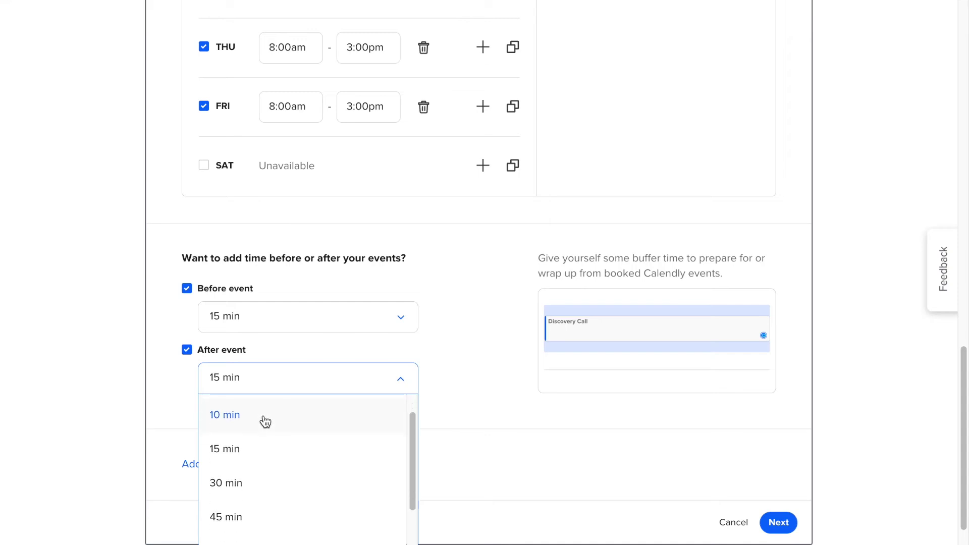
pyautogui.scroll(-3, 266, 424)
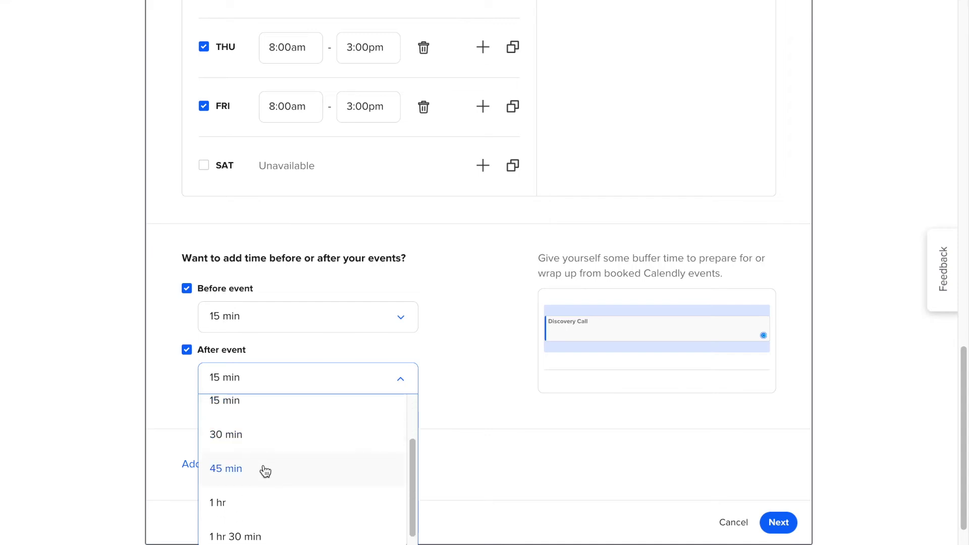
pyautogui.scroll(-2, 266, 474)
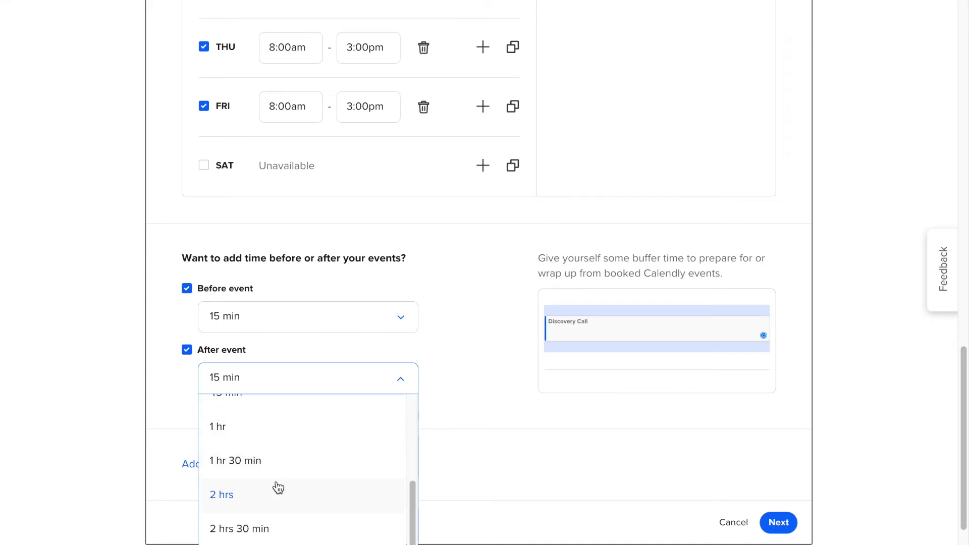
pyautogui.scroll(-1, 354, 485)
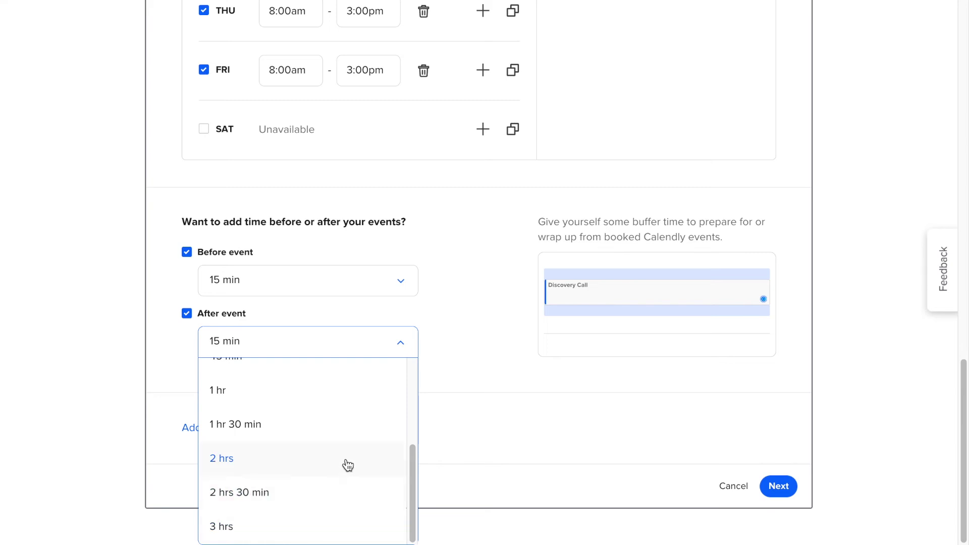
pyautogui.click(401, 349)
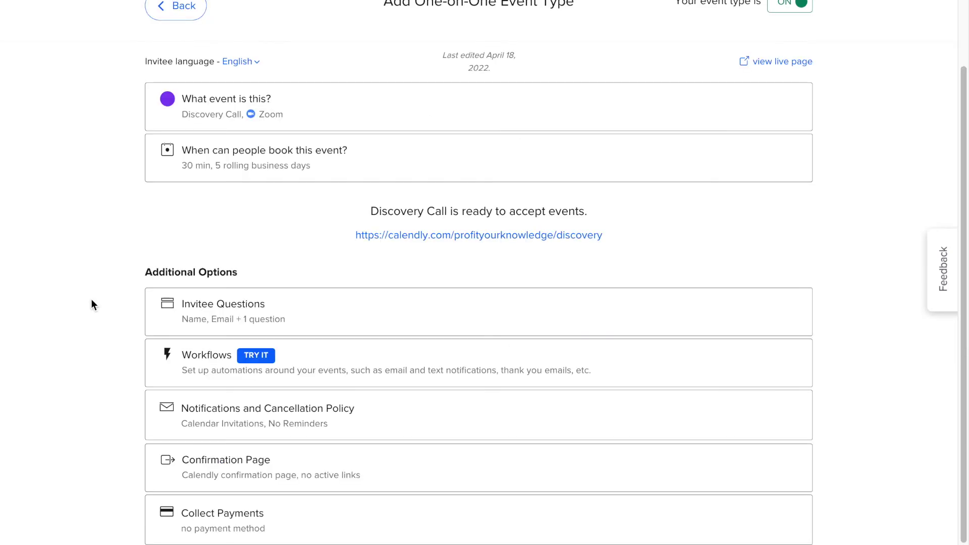
# Step: Expand Invitee Questions and change the Name input to separate First Name and Last Name fields
pyautogui.click(314, 319)
pyautogui.scroll(-3, 618, 347)
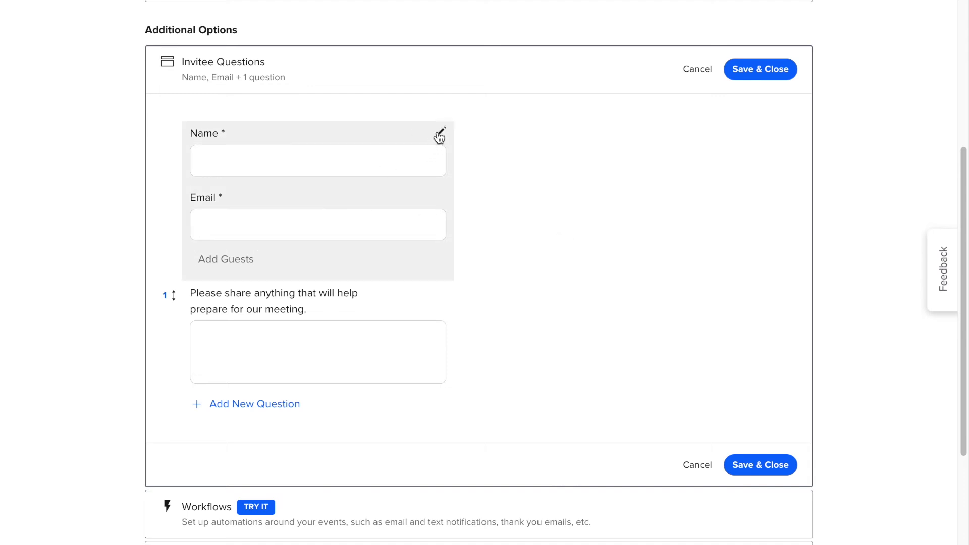
pyautogui.click(439, 134)
pyautogui.click(440, 137)
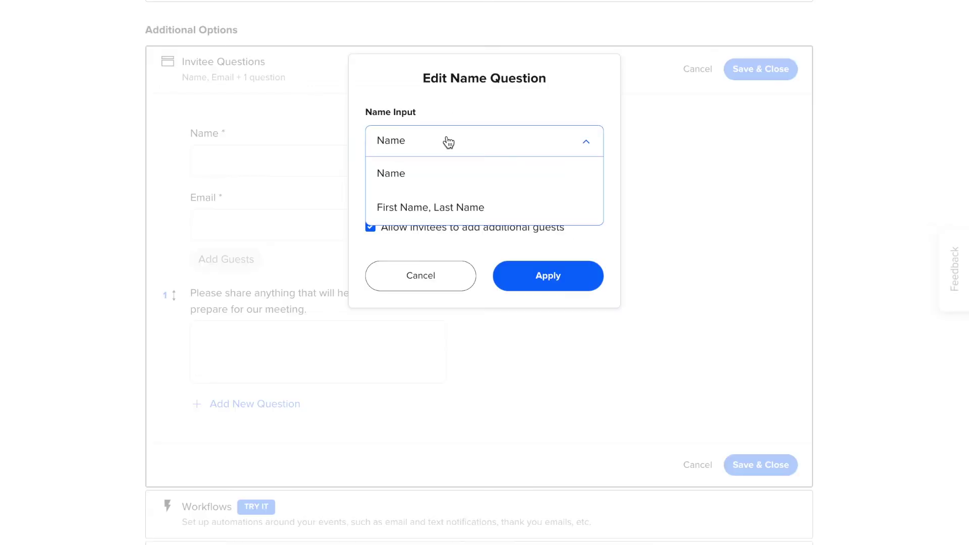
pyautogui.click(454, 211)
pyautogui.click(525, 264)
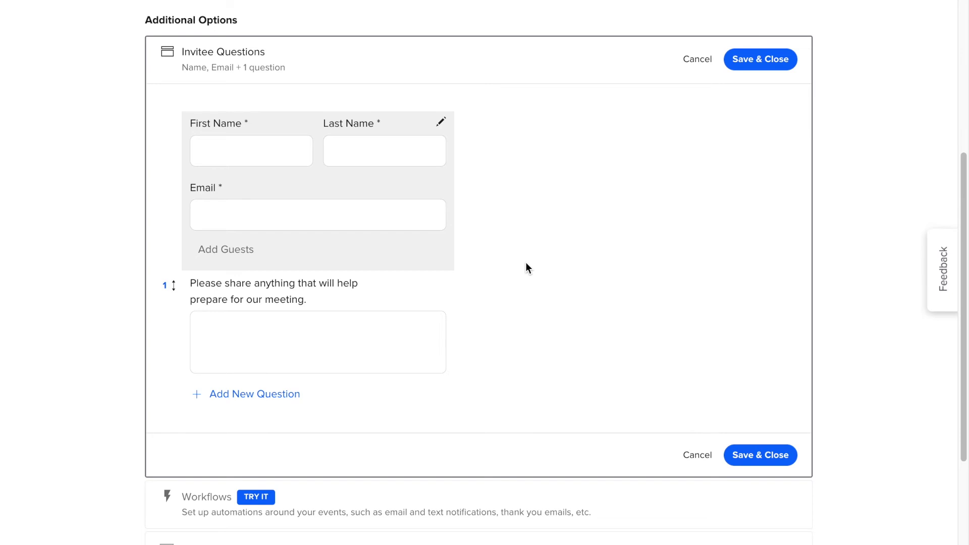
pyautogui.scroll(-2, 526, 264)
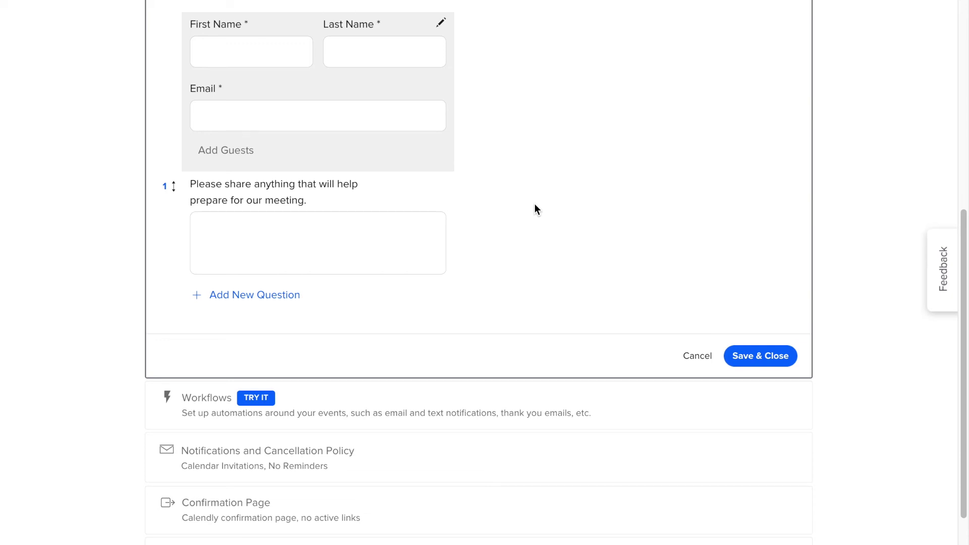
pyautogui.scroll(2, 549, 250)
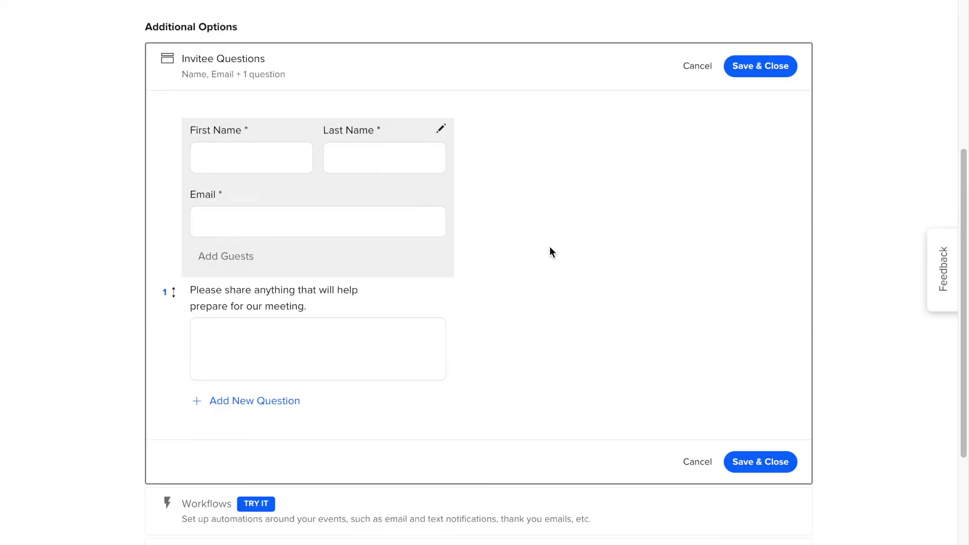
# Step: Add a new required invitee question for a short introduction bio and choose its answer type
pyautogui.click(249, 404)
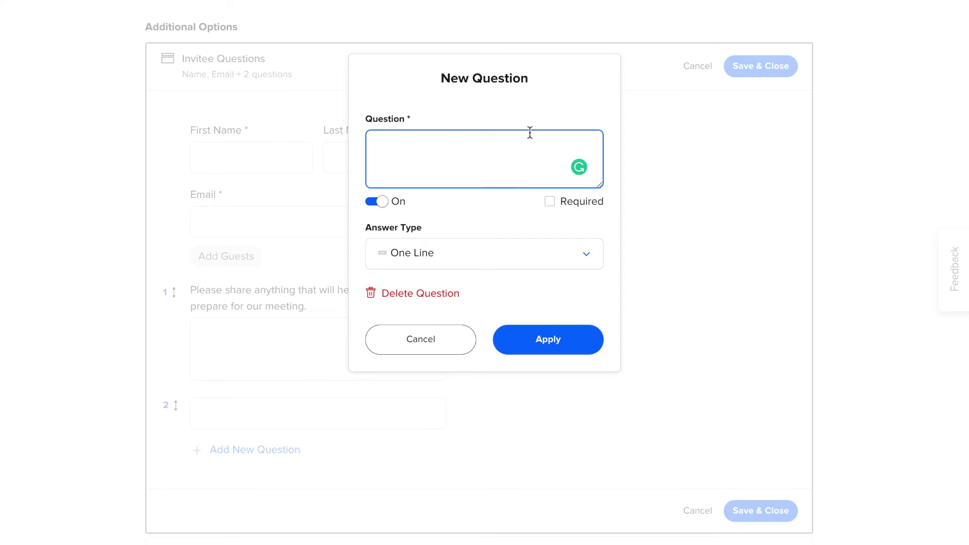
pyautogui.click(550, 202)
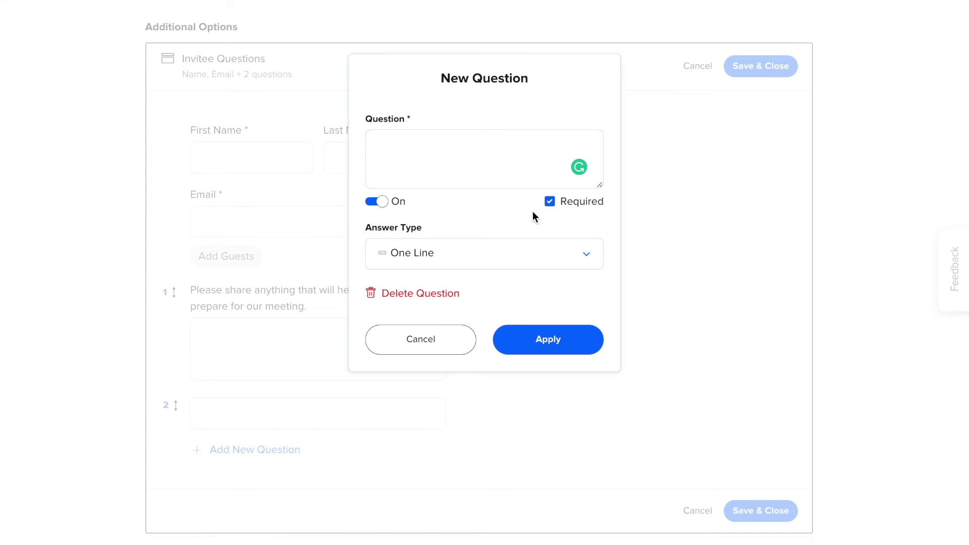
pyautogui.click(502, 263)
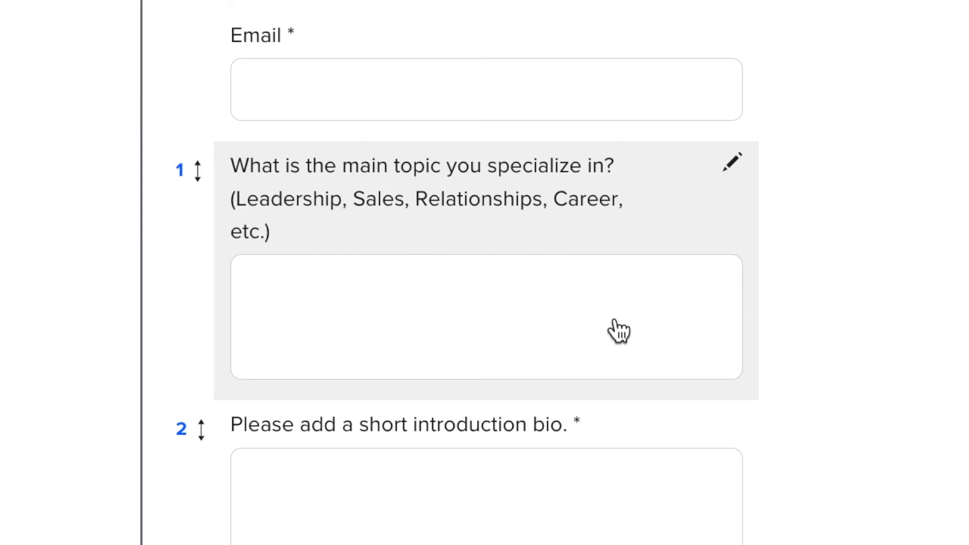
pyautogui.scroll(-5, 618, 330)
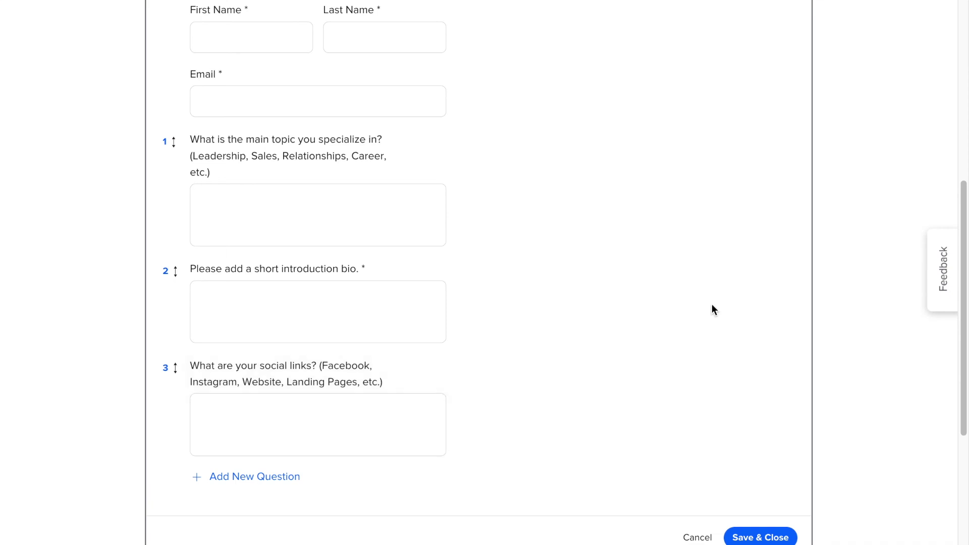
pyautogui.scroll(1, 685, 326)
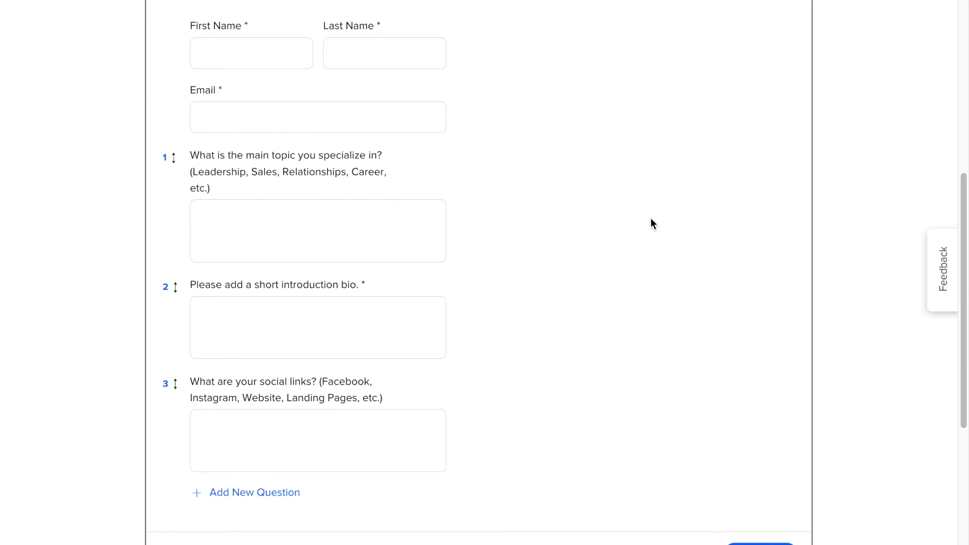
pyautogui.scroll(10, 650, 222)
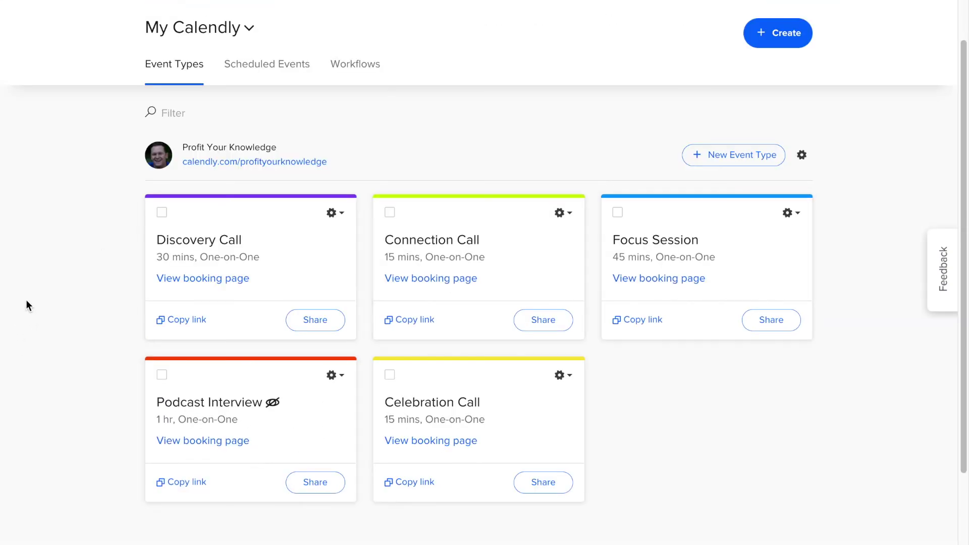
# Step: Copy the Discovery Call booking link from its card on the Event Types dashboard
pyautogui.scroll(-1, 27, 300)
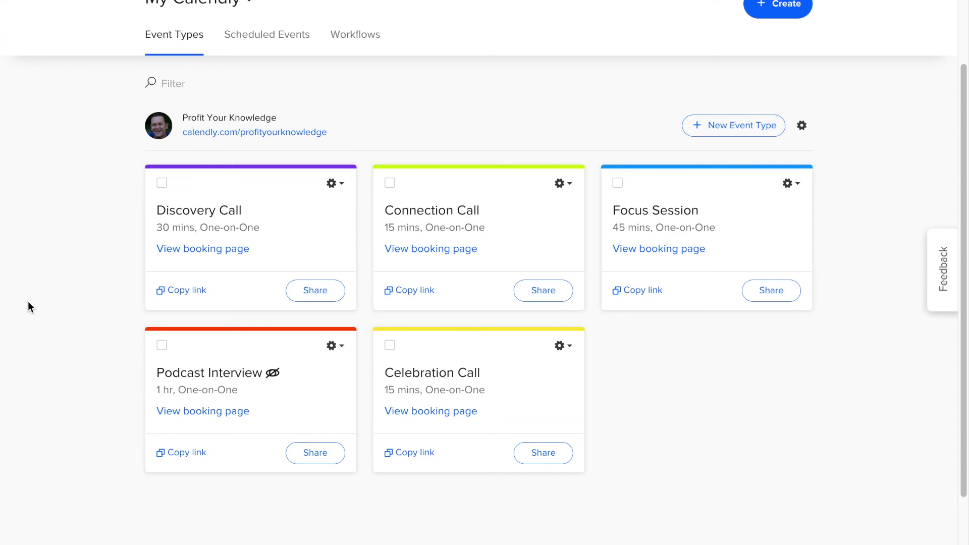
pyautogui.click(186, 290)
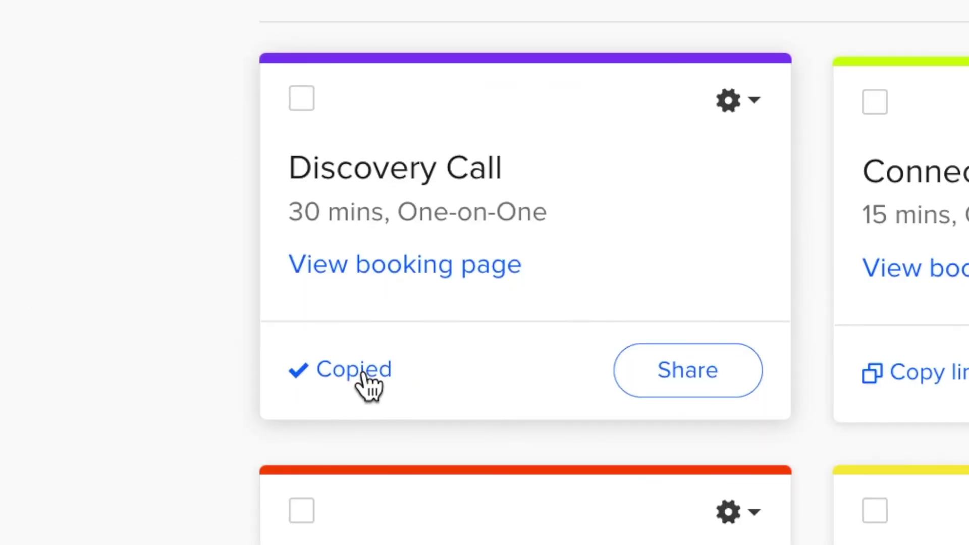